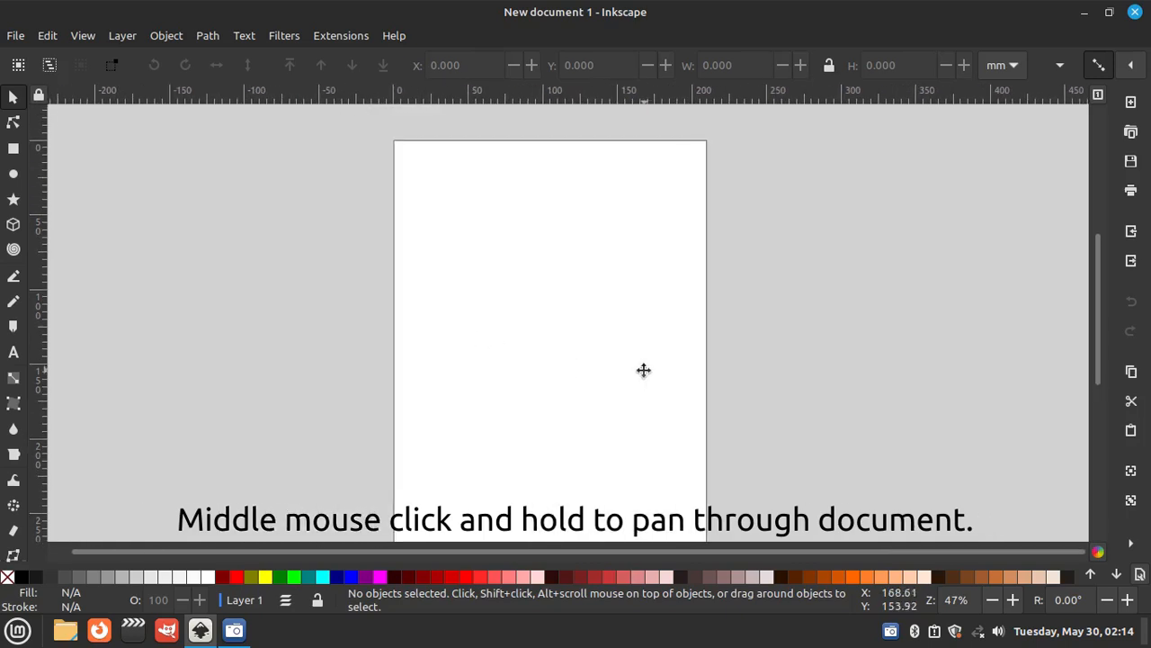
- Draw a full-height rectangle about 31 mm wide and 297 mm high, aligned to the page's left edge
{"action": "scroll", "coordinate": [700, 302], "scroll_direction": "down", "scroll_amount": 1}
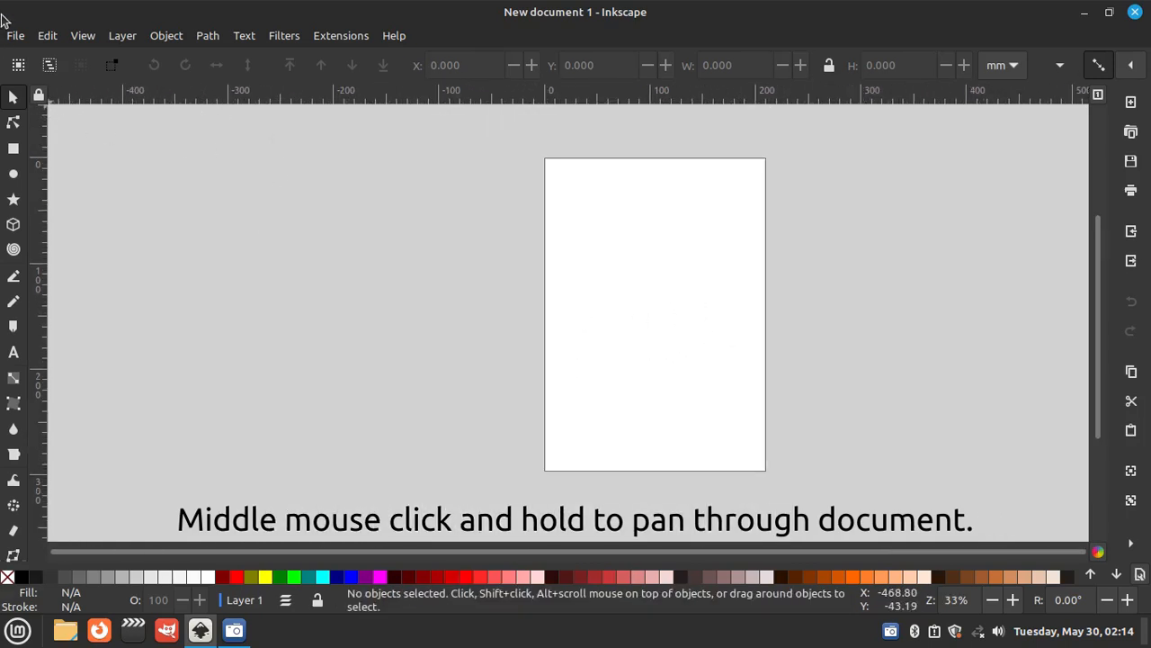
{"action": "left_click", "coordinate": [14, 148]}
{"action": "left_click_drag", "start_coordinate": [544, 159], "coordinate": [575, 469]}
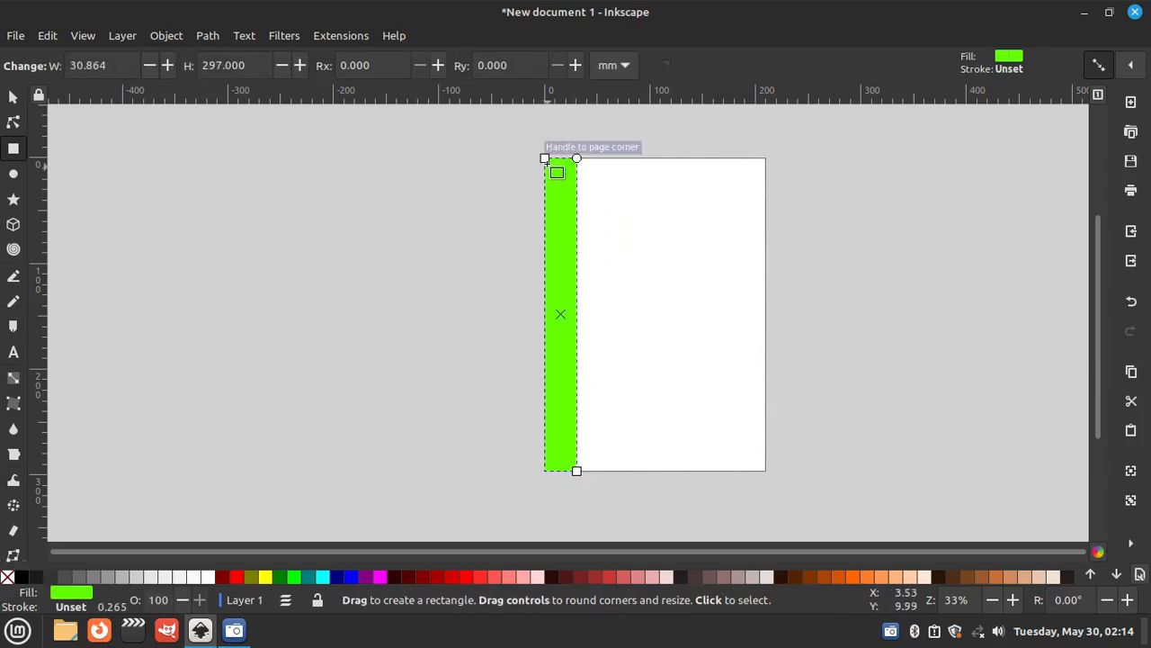
{"action": "left_click", "coordinate": [1100, 65]}
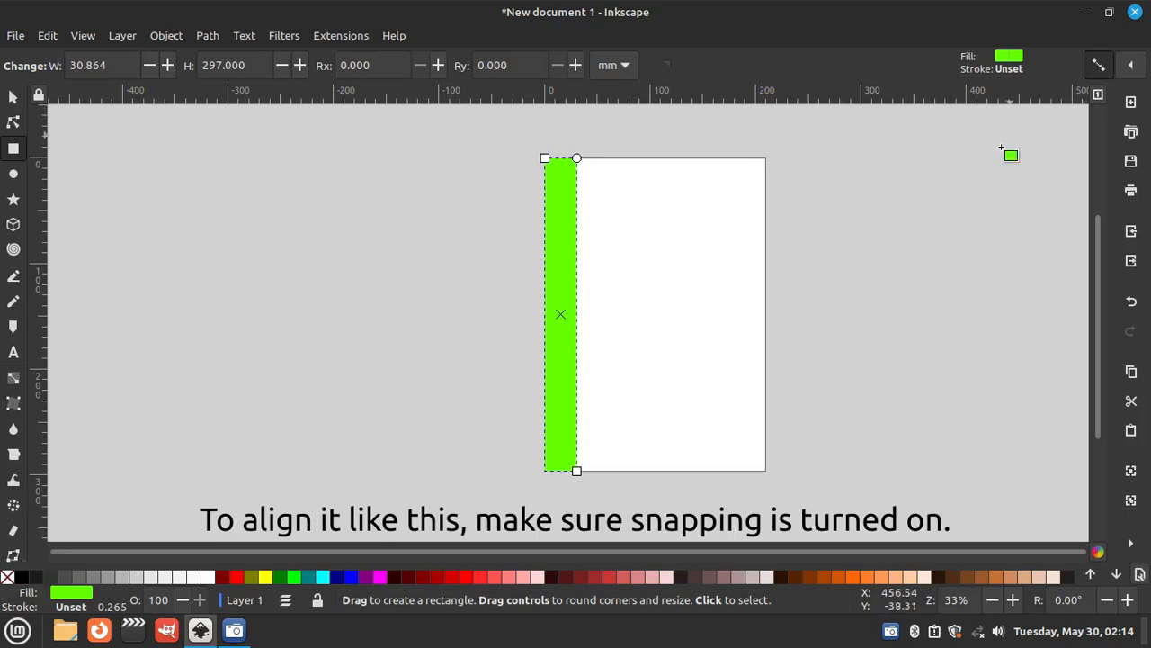
{"action": "left_click", "coordinate": [12, 97]}
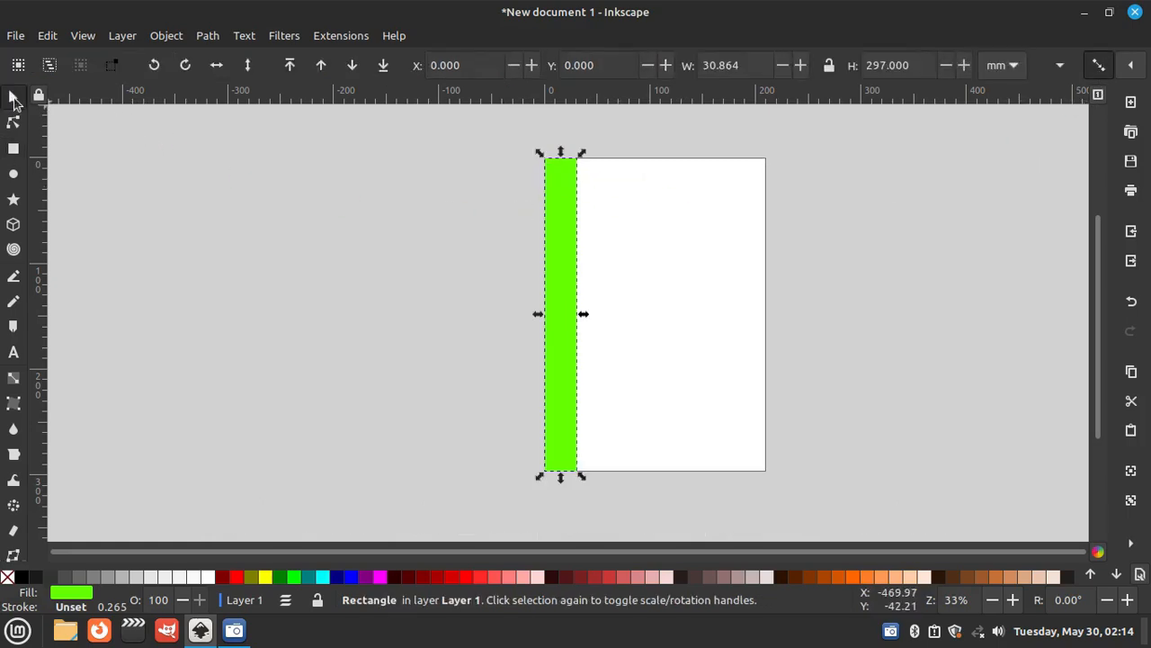
- Duplicate the stripe twice, placing each copy flush against the right side of the previous one
{"action": "right_click", "coordinate": [565, 245]}
{"action": "left_click", "coordinate": [599, 331]}
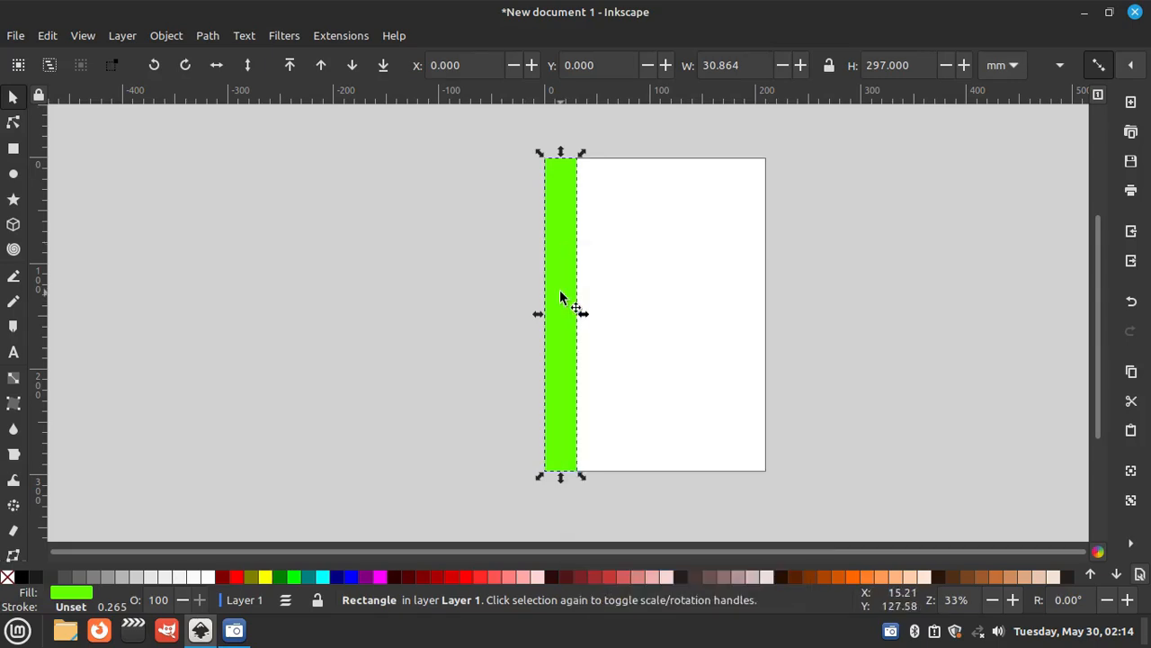
{"action": "left_click_drag", "start_coordinate": [558, 284], "coordinate": [596, 310]}
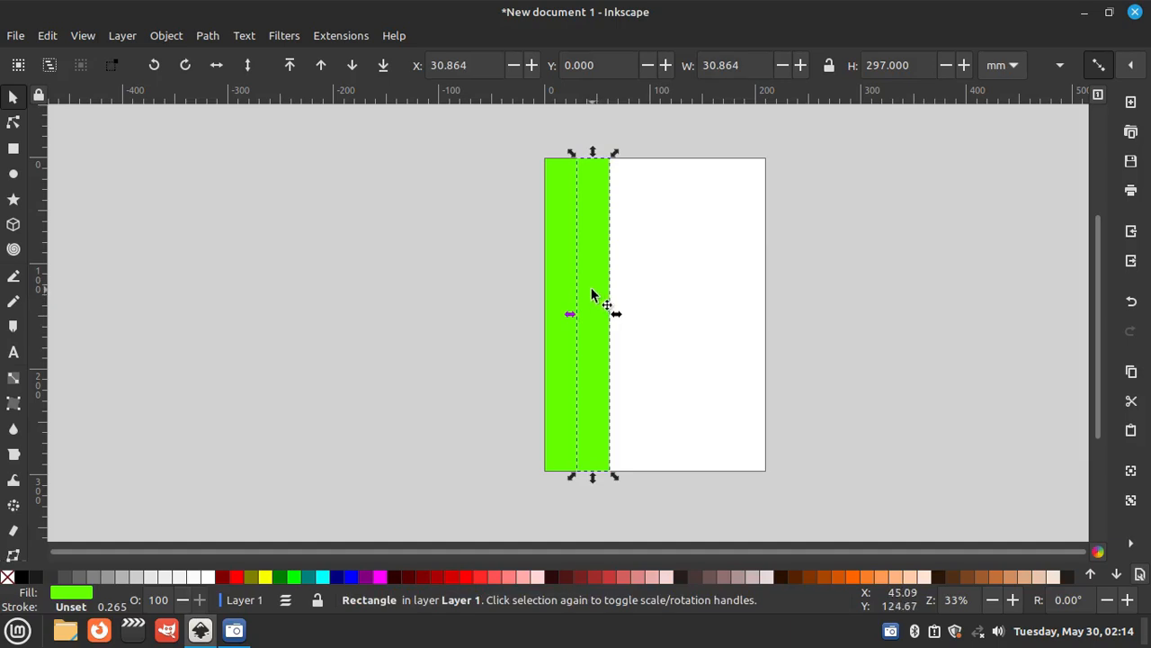
{"action": "right_click", "coordinate": [588, 263]}
{"action": "left_click", "coordinate": [617, 336]}
{"action": "left_click_drag", "start_coordinate": [585, 277], "coordinate": [620, 275]}
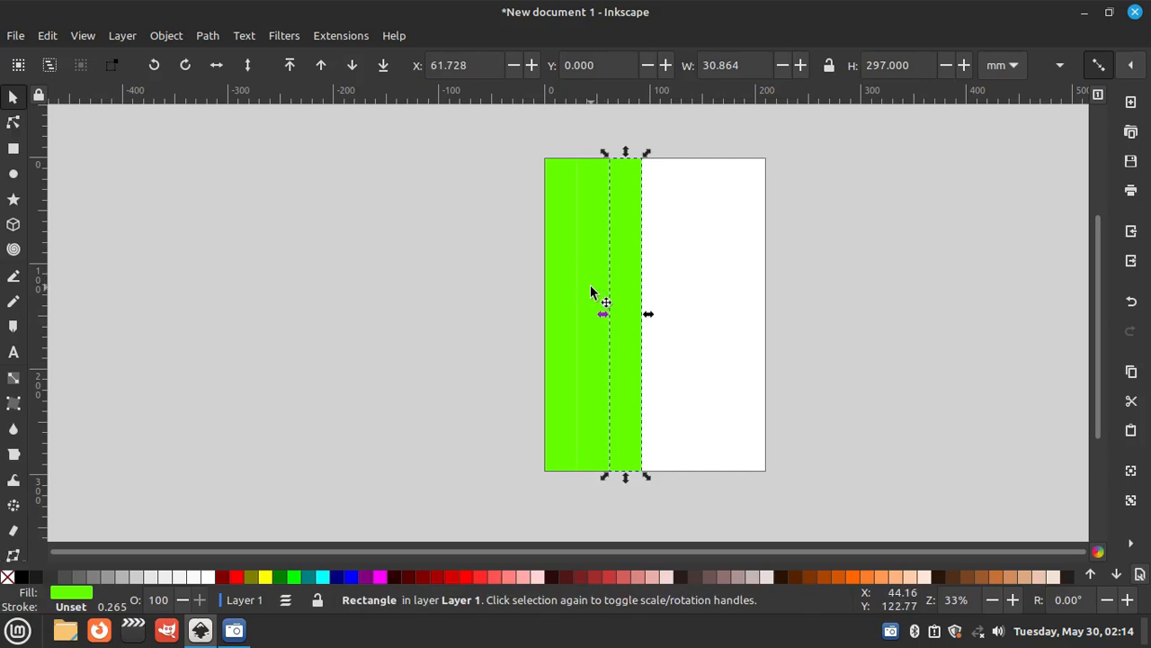
- Add four more duplicate stripes edge to edge until seven of them cover the page's full width
{"action": "left_click", "coordinate": [576, 288], "text": "shift"}
{"action": "left_click", "coordinate": [552, 268], "text": "shift"}
{"action": "right_click", "coordinate": [553, 260]}
{"action": "left_click", "coordinate": [581, 297]}
{"action": "left_click_drag", "start_coordinate": [634, 291], "coordinate": [732, 300]}
{"action": "left_click", "coordinate": [806, 347]}
{"action": "right_click", "coordinate": [725, 254]}
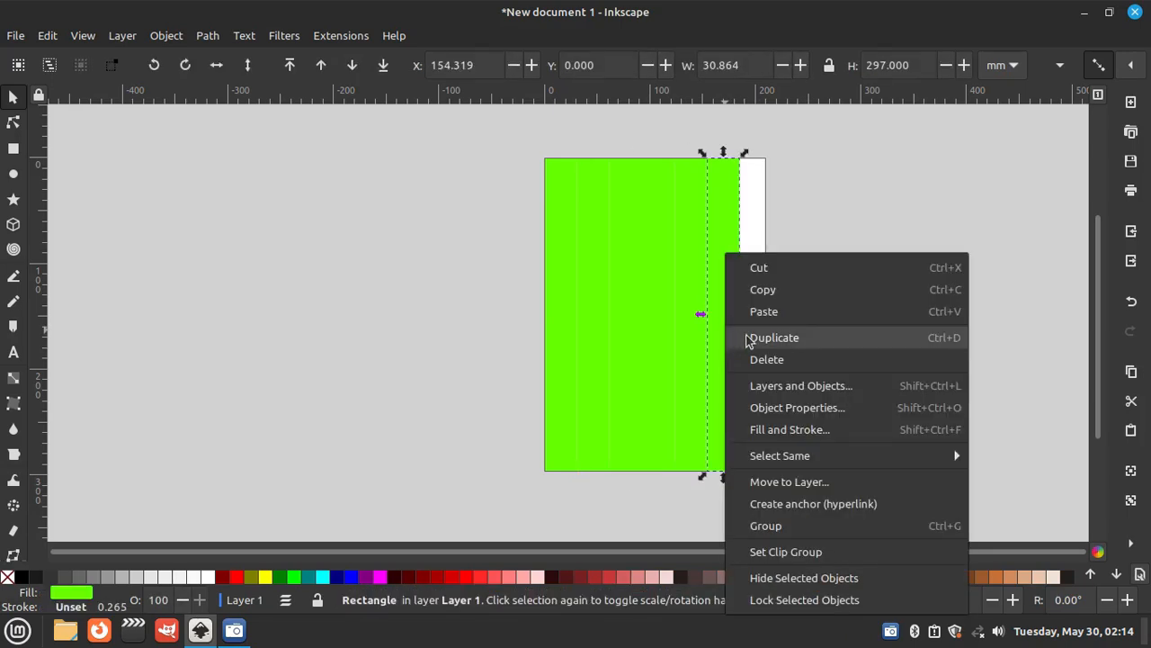
{"action": "left_click", "coordinate": [747, 339]}
{"action": "left_click_drag", "start_coordinate": [718, 329], "coordinate": [763, 334]}
{"action": "left_click", "coordinate": [853, 378]}
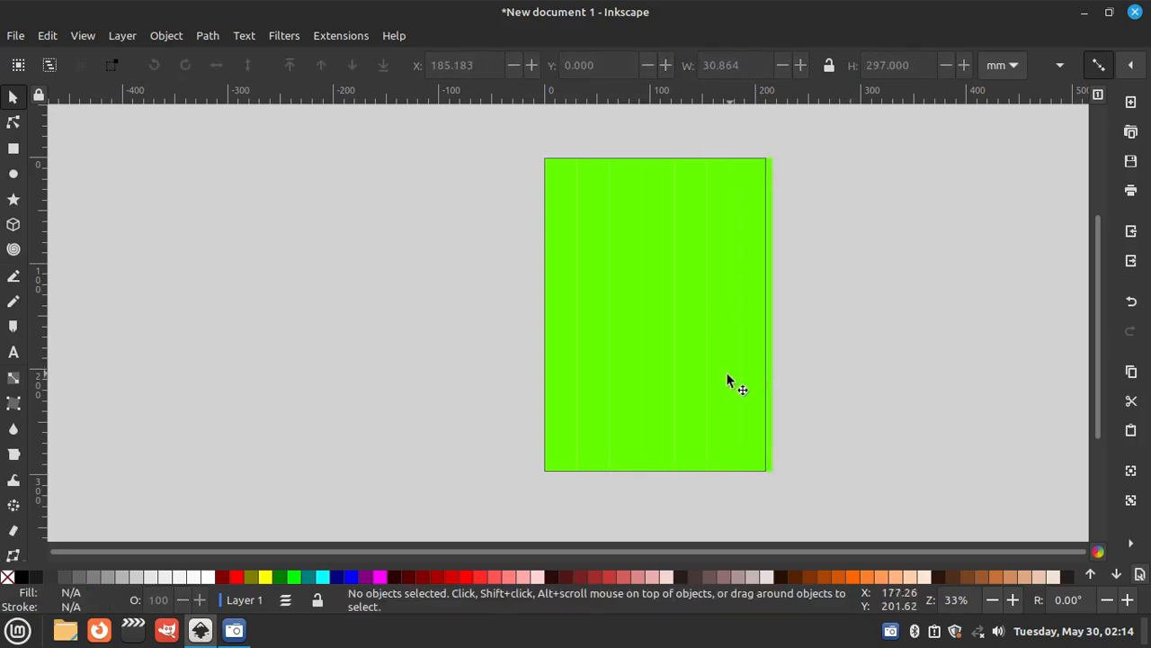
- Shift all seven stripes together about 2 mm to the left so they overhang the page evenly
{"action": "left_click", "coordinate": [683, 396]}
{"action": "left_click_drag", "start_coordinate": [691, 385], "coordinate": [689, 378]}
{"action": "left_click", "coordinate": [822, 409]}
{"action": "left_click_drag", "start_coordinate": [804, 493], "coordinate": [532, 155]}
{"action": "left_click_drag", "start_coordinate": [606, 243], "coordinate": [603, 243]}
{"action": "right_click", "coordinate": [857, 269]}
{"action": "left_click", "coordinate": [840, 252]}
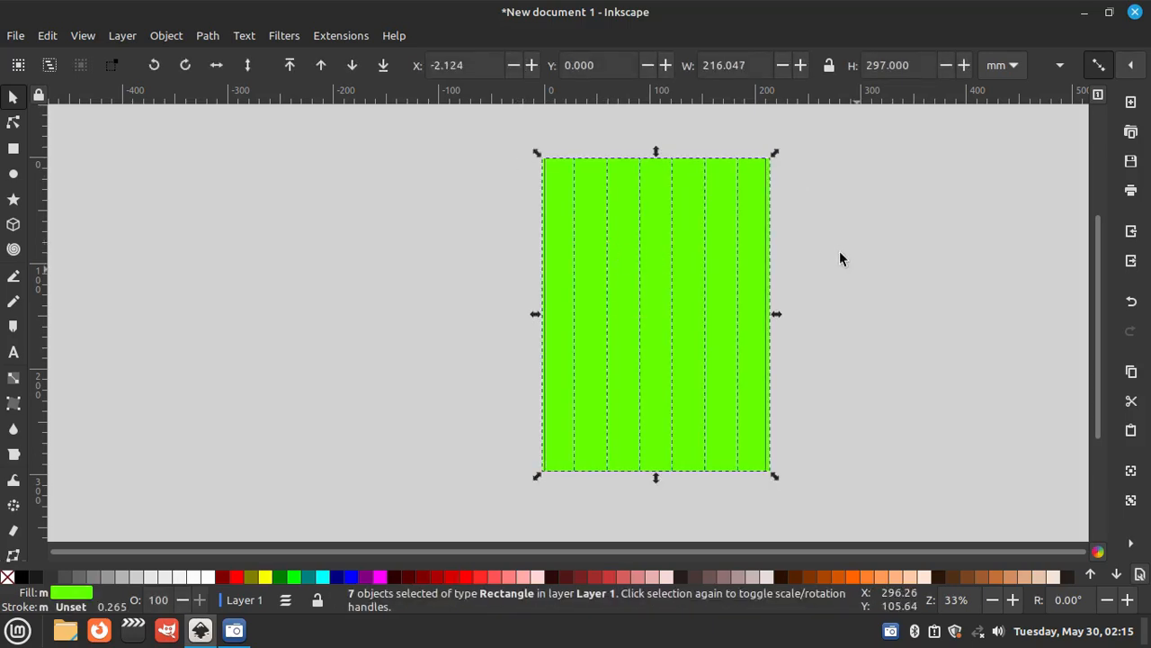
{"action": "left_click", "coordinate": [839, 251]}
- Fill the first stripe with yellow and the second stripe with olive #668000
{"action": "left_click", "coordinate": [567, 295]}
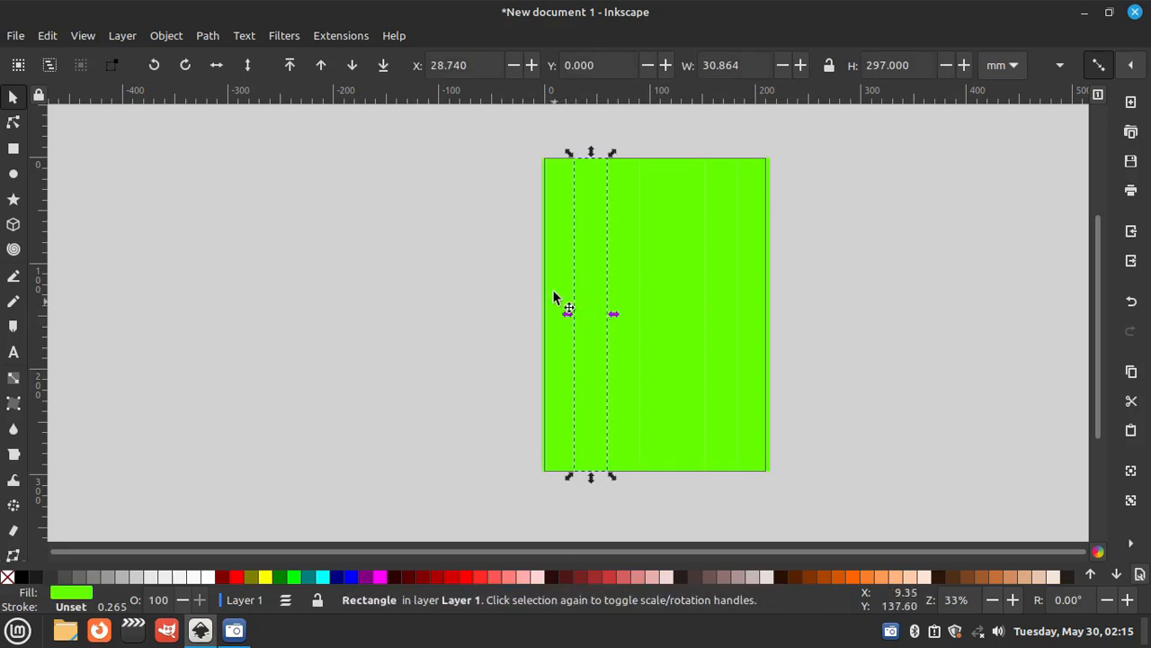
{"action": "left_click", "coordinate": [266, 577]}
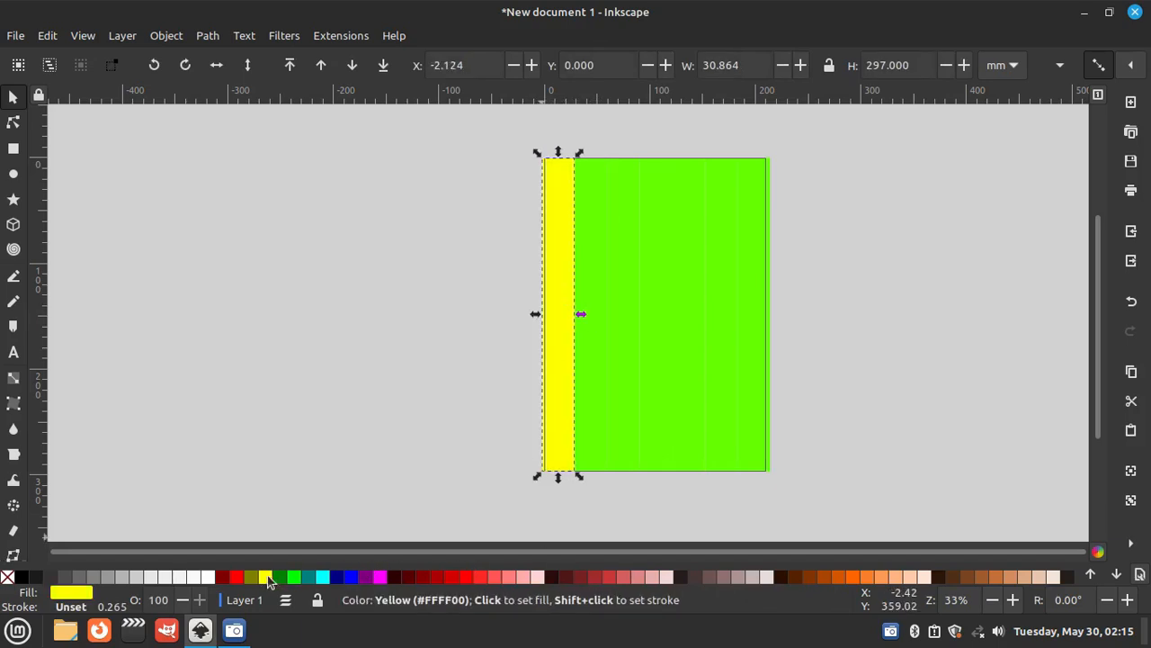
{"action": "left_click", "coordinate": [578, 458]}
{"action": "scroll", "coordinate": [423, 576], "scroll_direction": "down", "scroll_amount": 5}
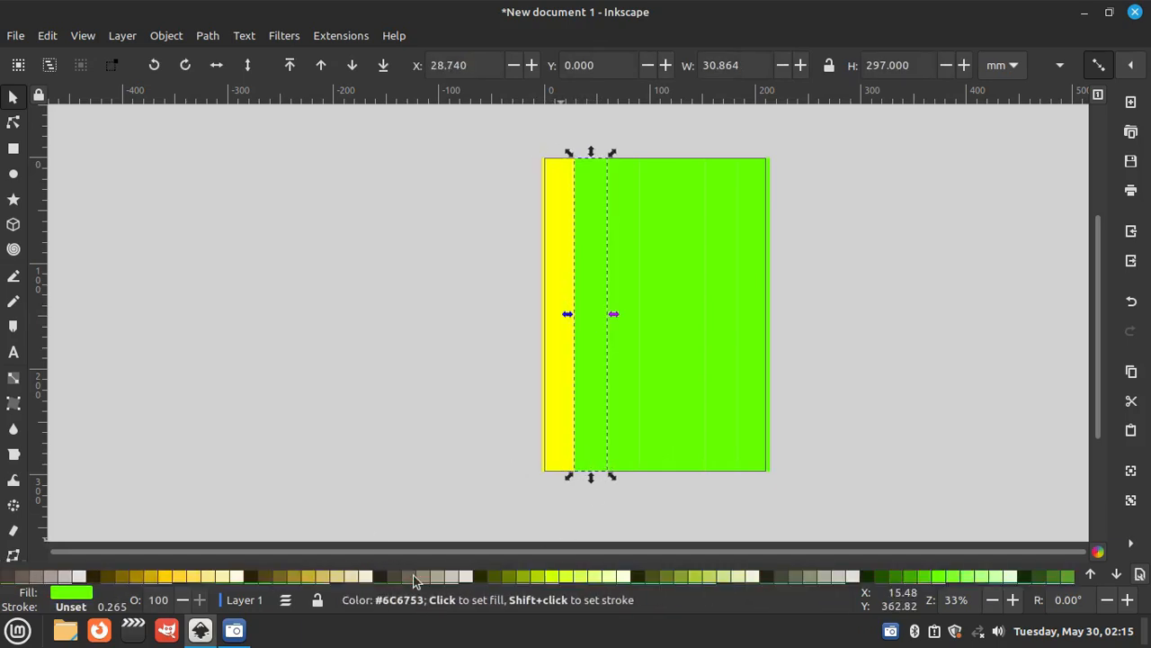
{"action": "left_click", "coordinate": [556, 576]}
{"action": "left_click", "coordinate": [490, 579]}
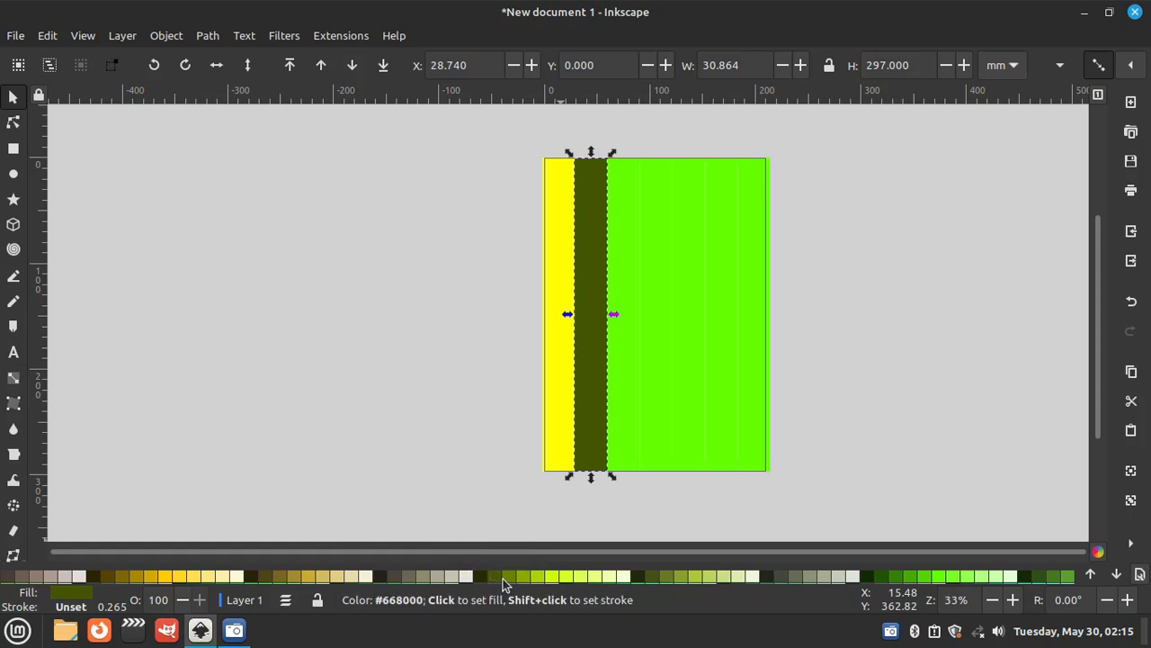
{"action": "left_click", "coordinate": [503, 579]}
{"action": "left_click", "coordinate": [616, 445]}
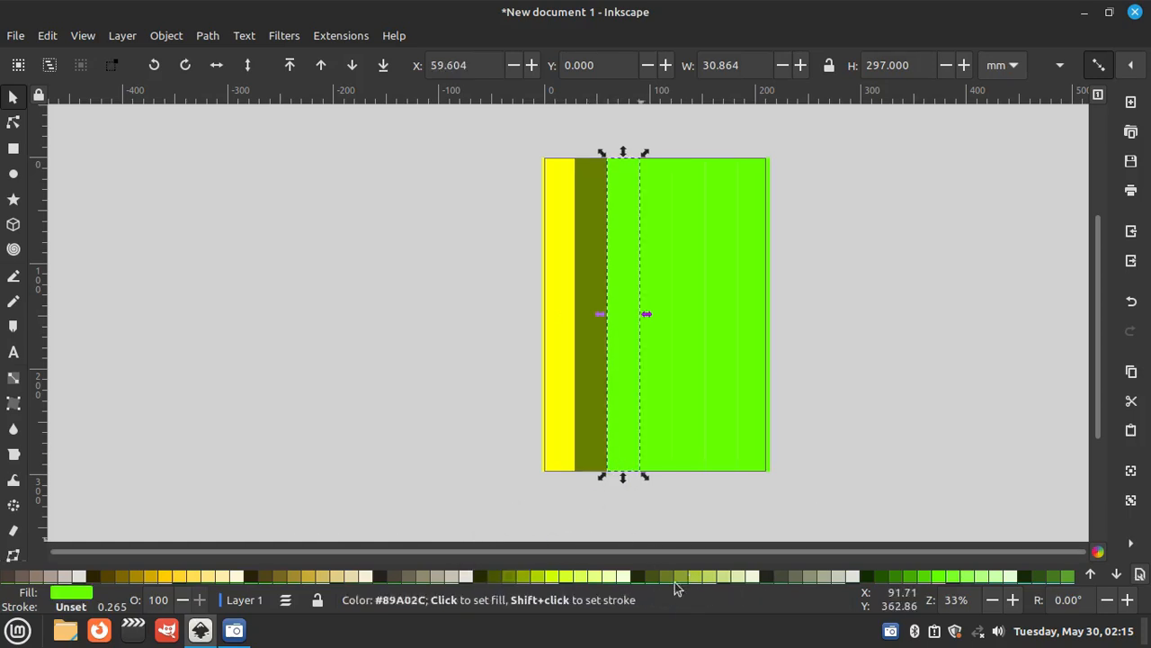
- Fill the third stripe with blue #0055D4 and the fourth stripe with dark navy
{"action": "scroll", "coordinate": [396, 579], "scroll_direction": "down", "scroll_amount": 8}
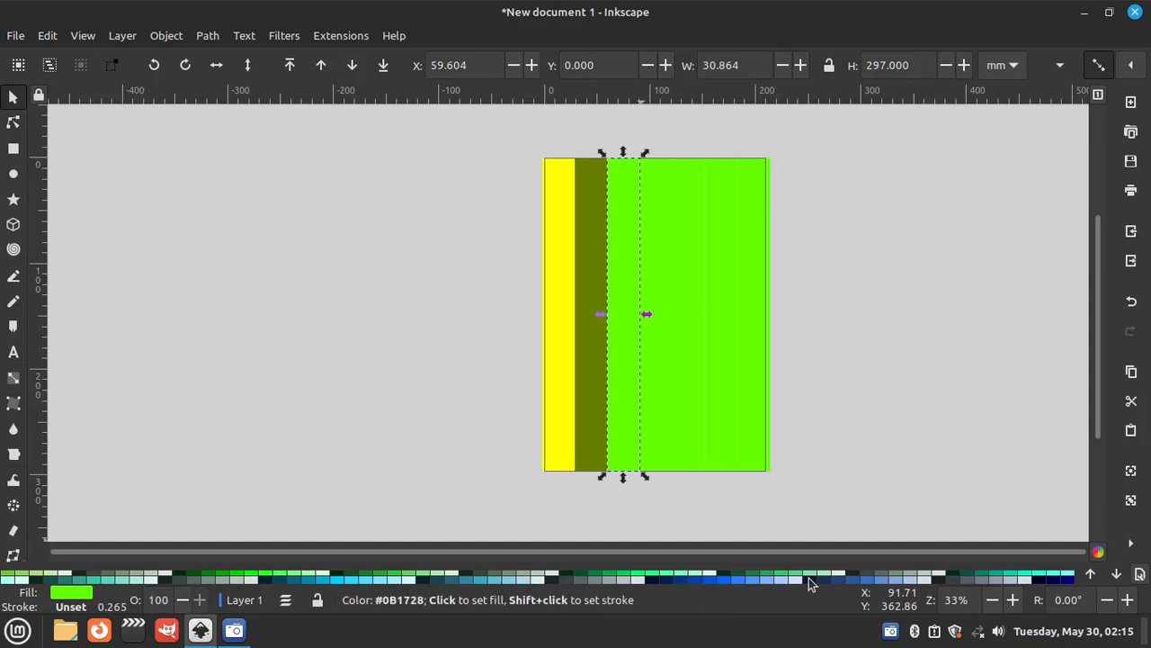
{"action": "left_click", "coordinate": [709, 579]}
{"action": "left_click", "coordinate": [662, 394]}
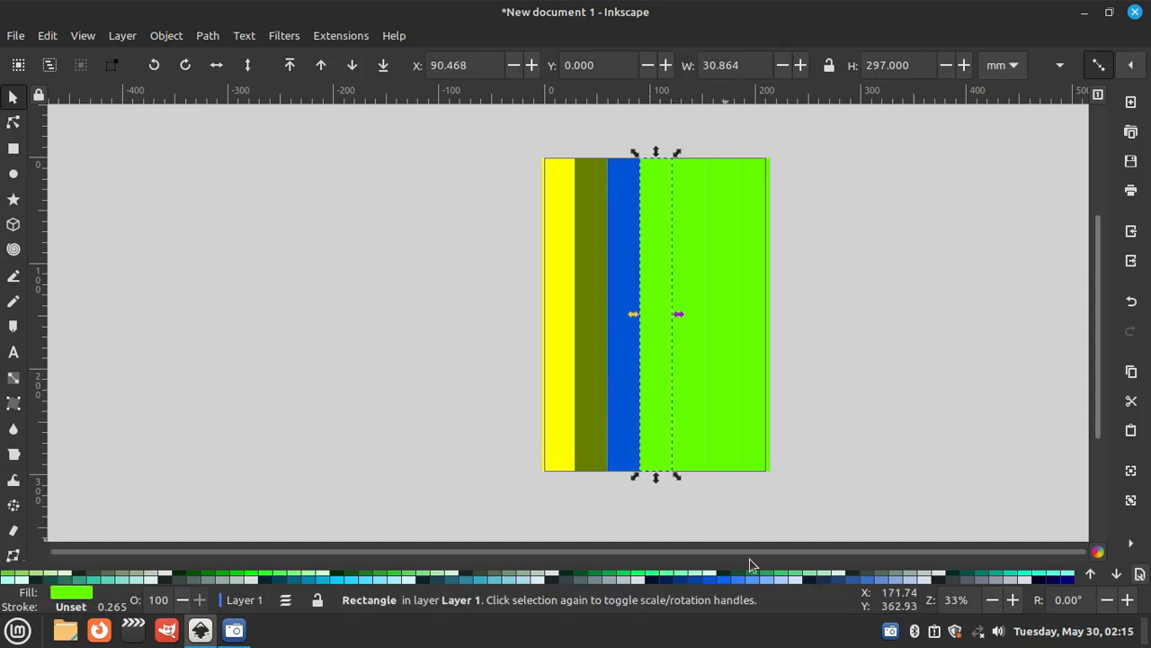
{"action": "left_click", "coordinate": [856, 580]}
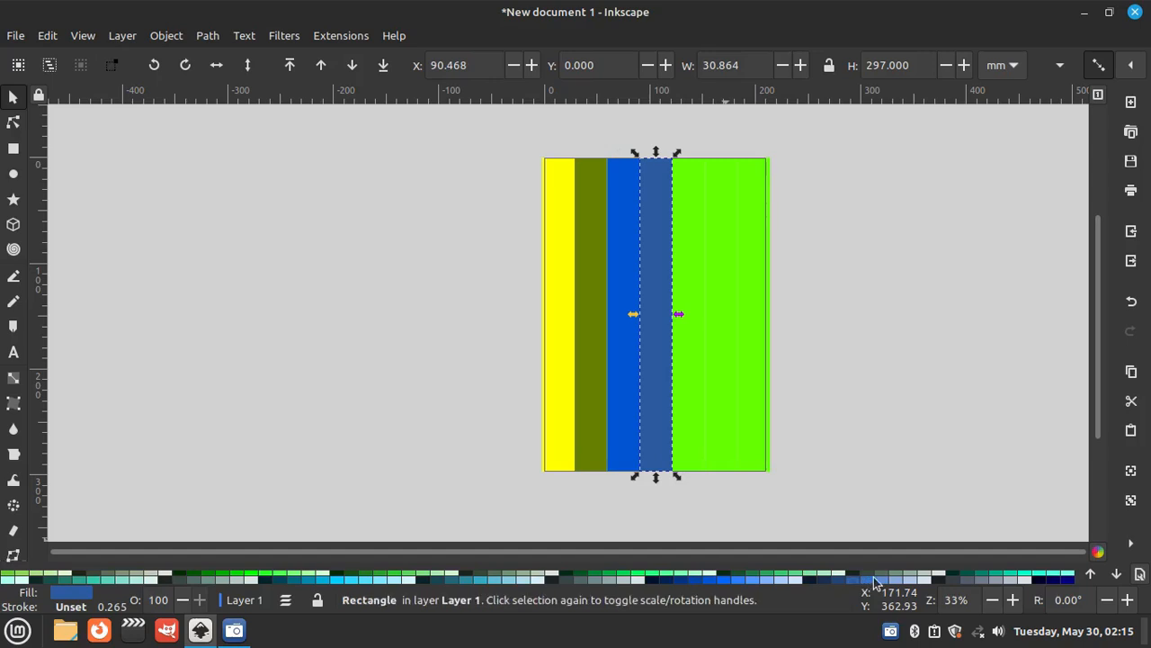
{"action": "left_click", "coordinate": [820, 582]}
- Fill the fifth stripe with very pale blue and the seventh stripe with medium green
{"action": "left_click", "coordinate": [689, 388]}
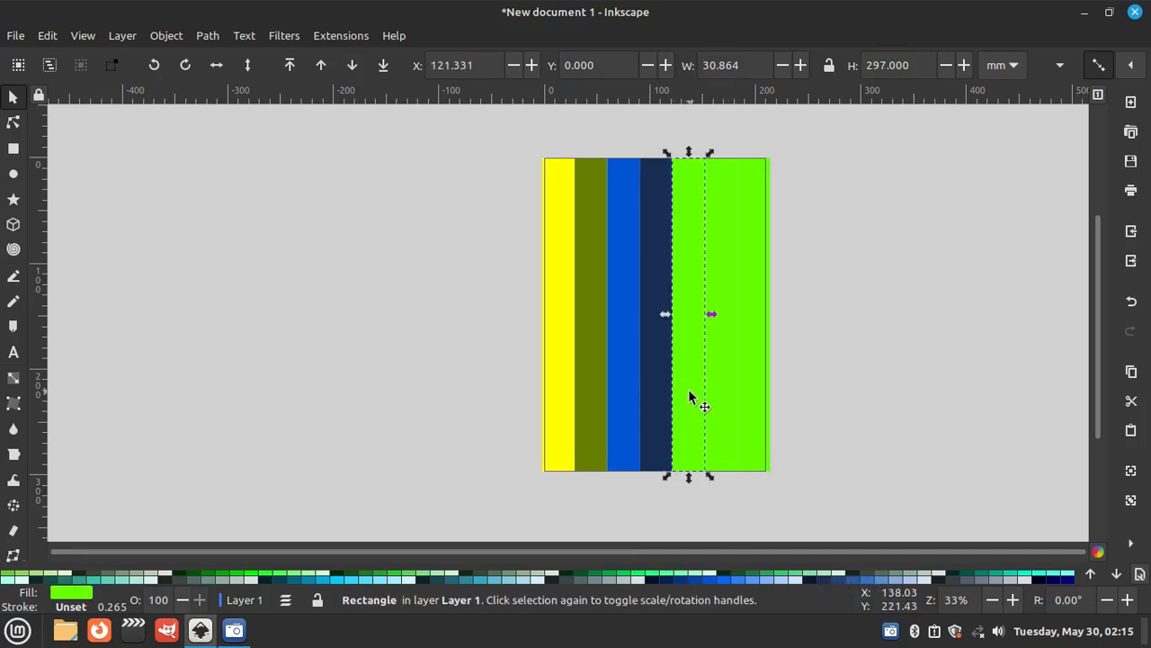
{"action": "left_click", "coordinate": [405, 580]}
{"action": "left_click", "coordinate": [736, 438]}
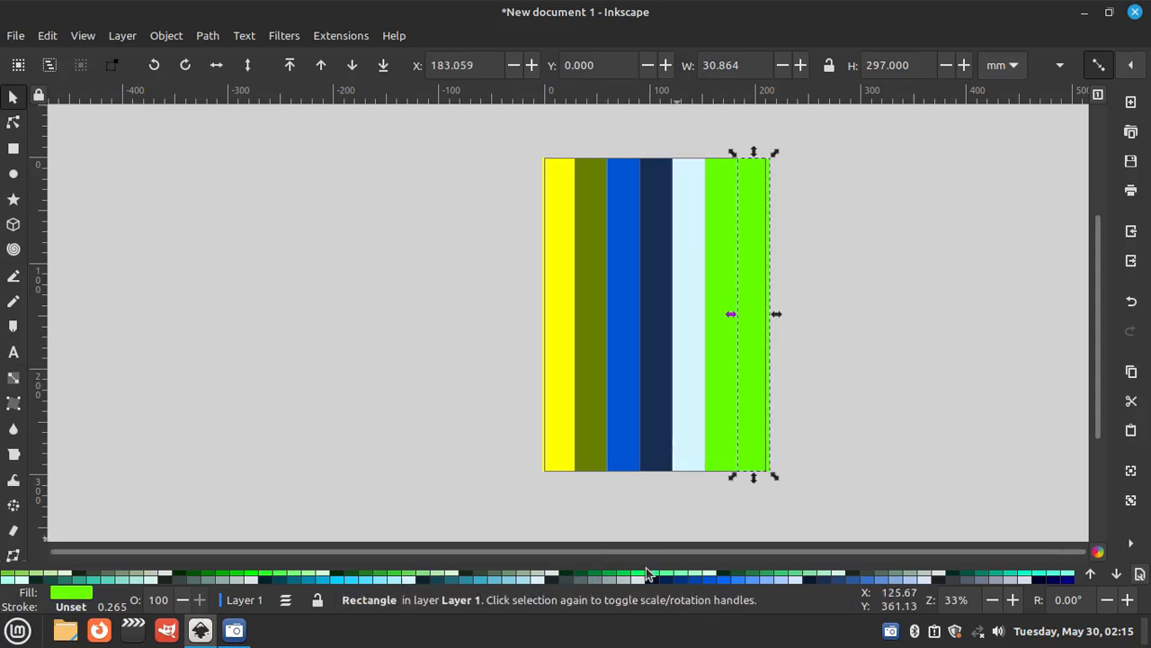
{"action": "scroll", "coordinate": [612, 580], "scroll_direction": "up", "scroll_amount": 1}
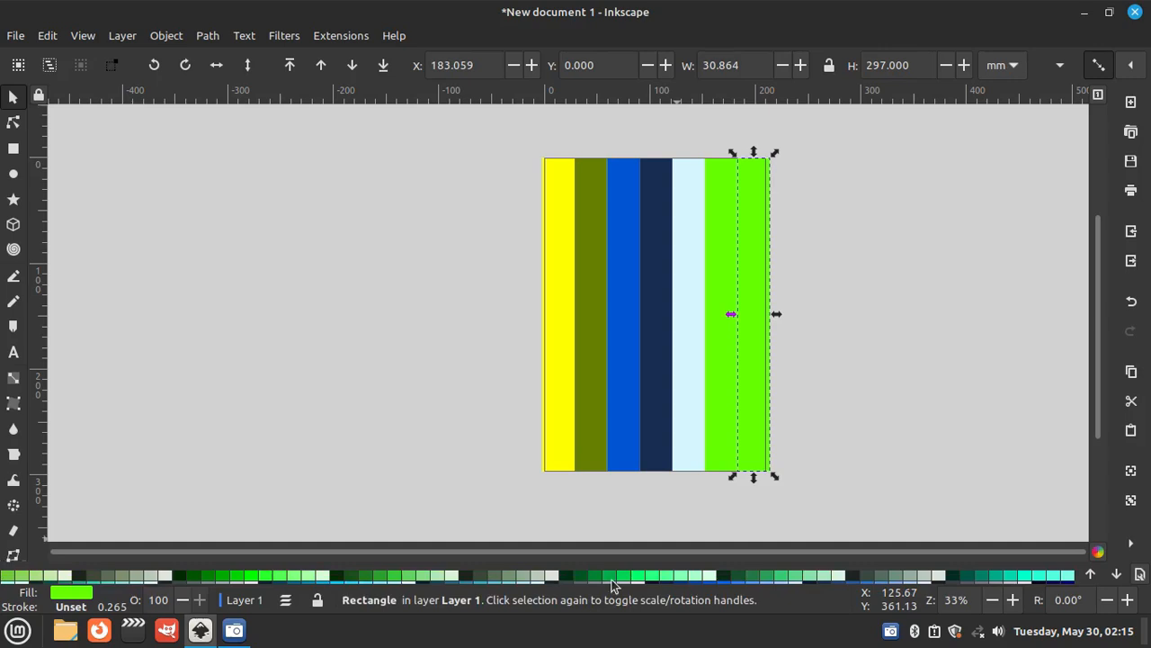
{"action": "left_click", "coordinate": [612, 580]}
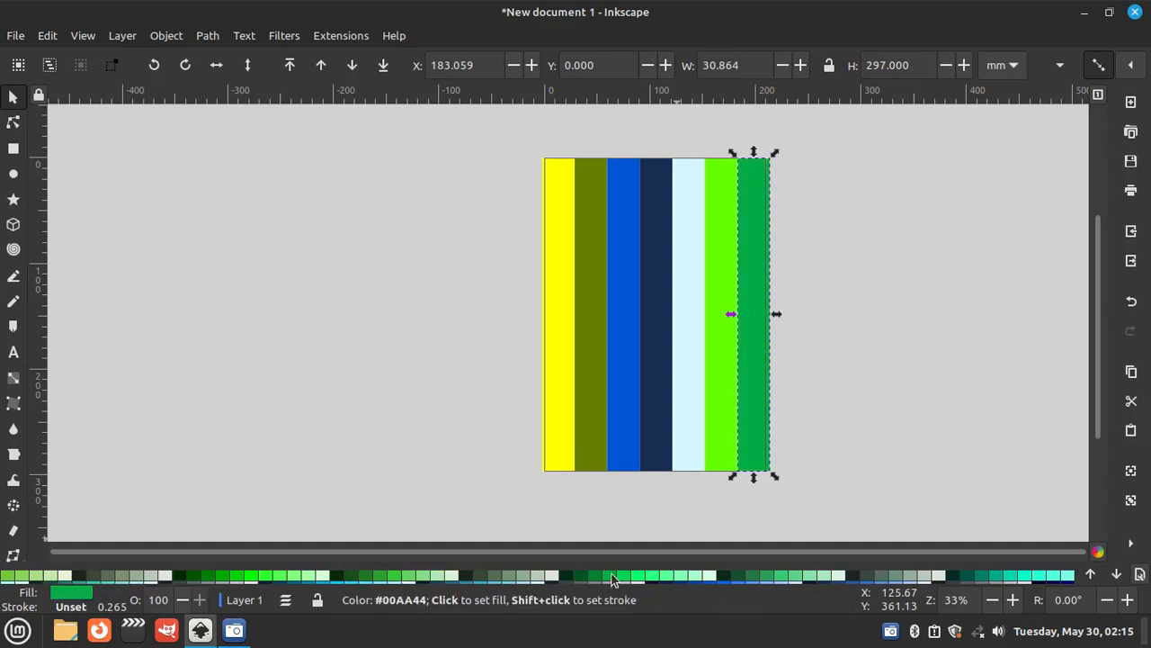
- Recolour the first stripe with a dark greyish purple
{"action": "left_click", "coordinate": [567, 397]}
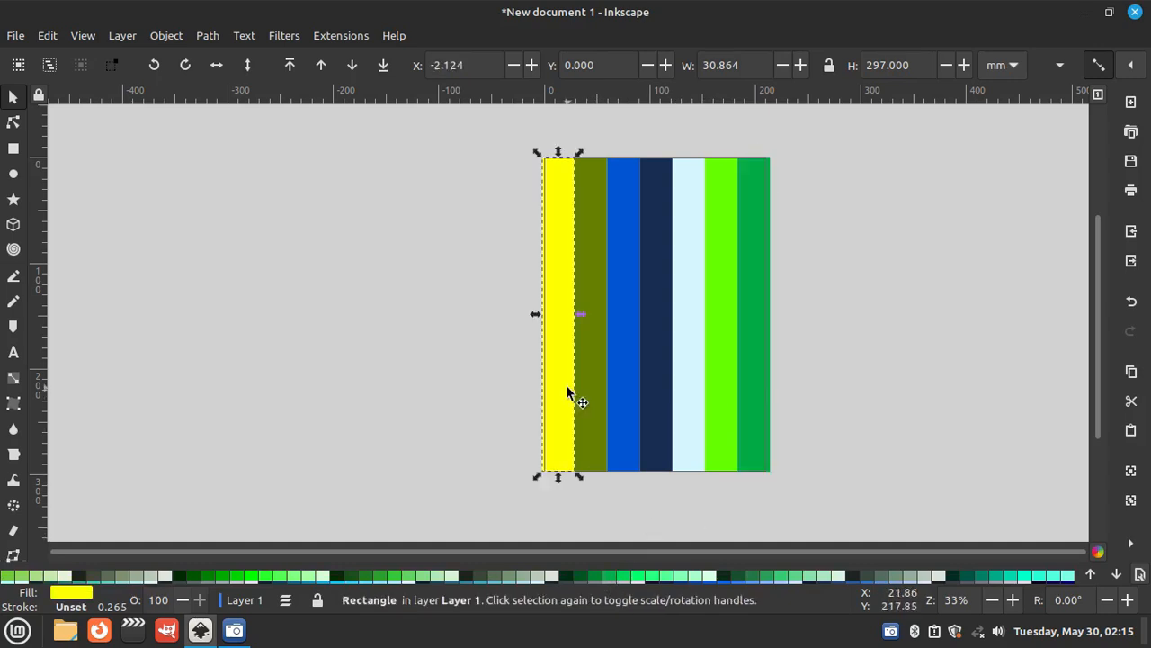
{"action": "left_click", "coordinate": [576, 580]}
{"action": "scroll", "coordinate": [766, 580], "scroll_direction": "down", "scroll_amount": 1}
{"action": "scroll", "coordinate": [767, 579], "scroll_direction": "down", "scroll_amount": 3}
{"action": "left_click", "coordinate": [1053, 581]}
{"action": "left_click", "coordinate": [1040, 581]}
{"action": "left_click", "coordinate": [930, 357]}
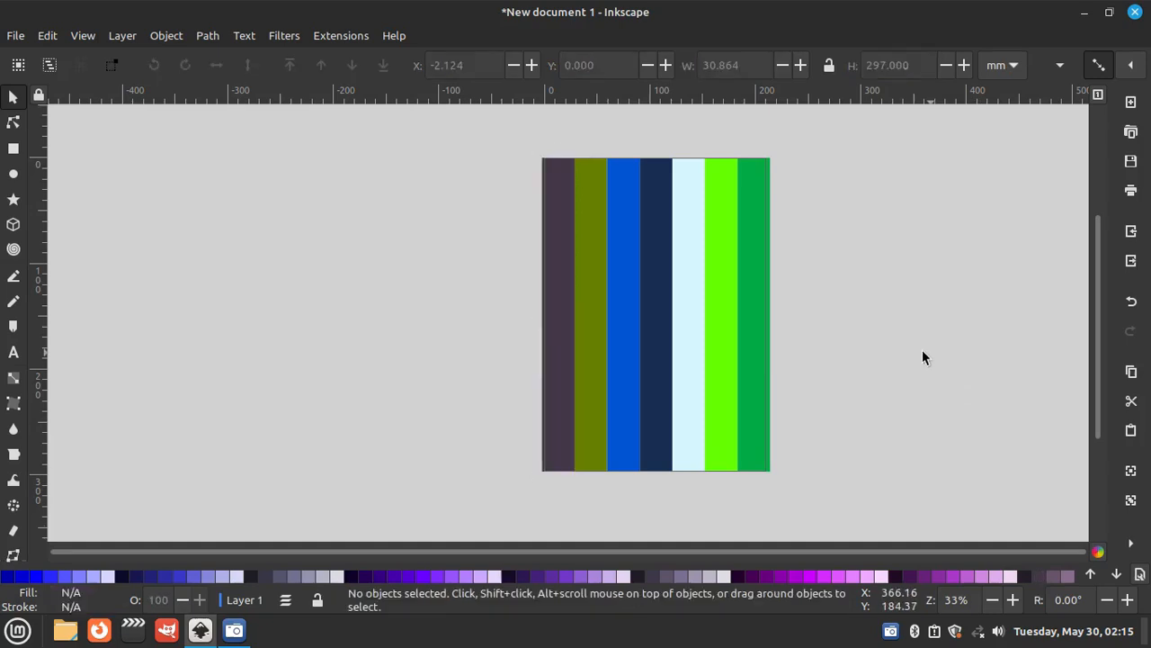
- Select all seven coloured stripes and group them into one object
{"action": "left_click_drag", "start_coordinate": [463, 129], "coordinate": [846, 450]}
{"action": "left_click_drag", "start_coordinate": [528, 150], "coordinate": [788, 479]}
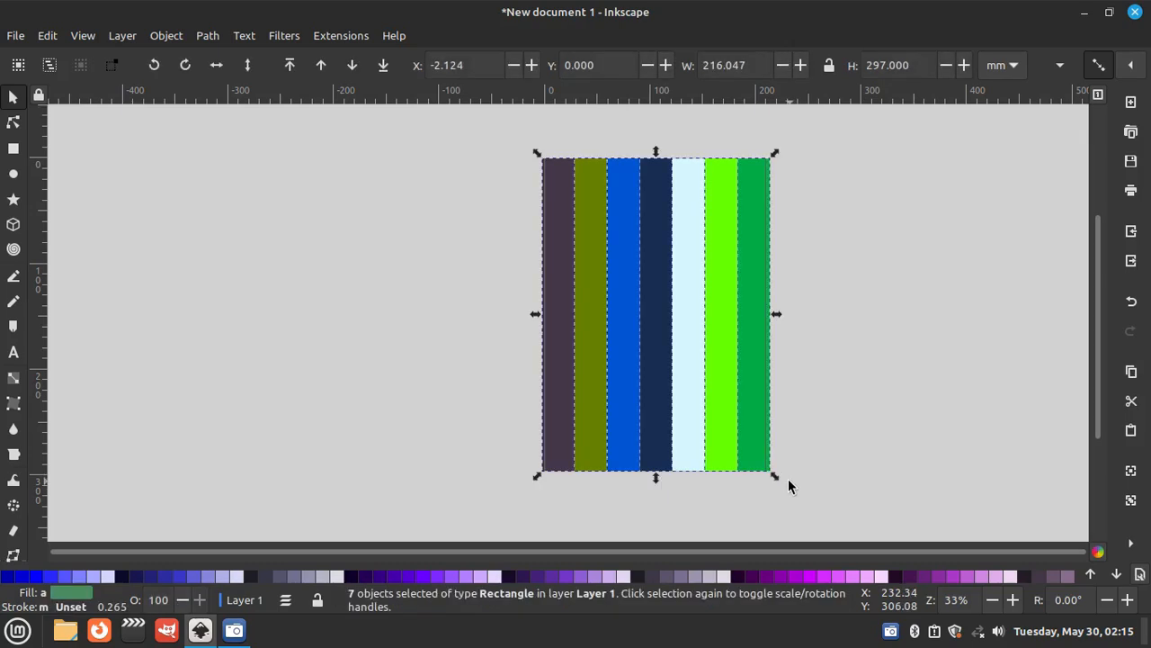
{"action": "right_click", "coordinate": [680, 289]}
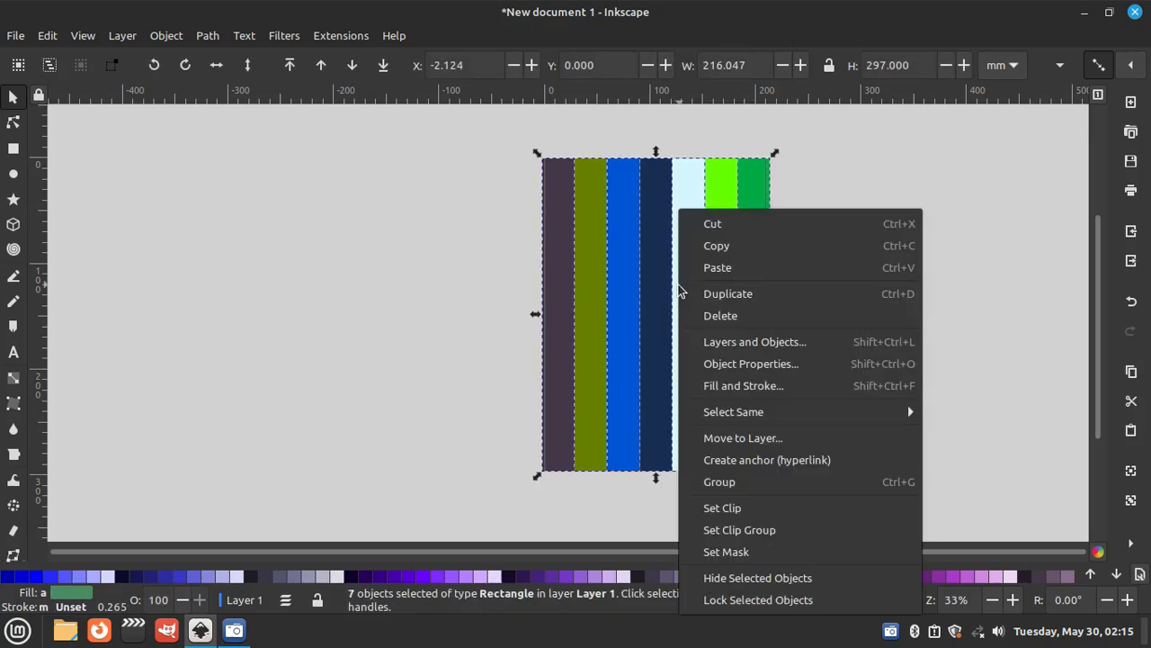
{"action": "left_click", "coordinate": [745, 483]}
{"action": "left_click", "coordinate": [816, 360]}
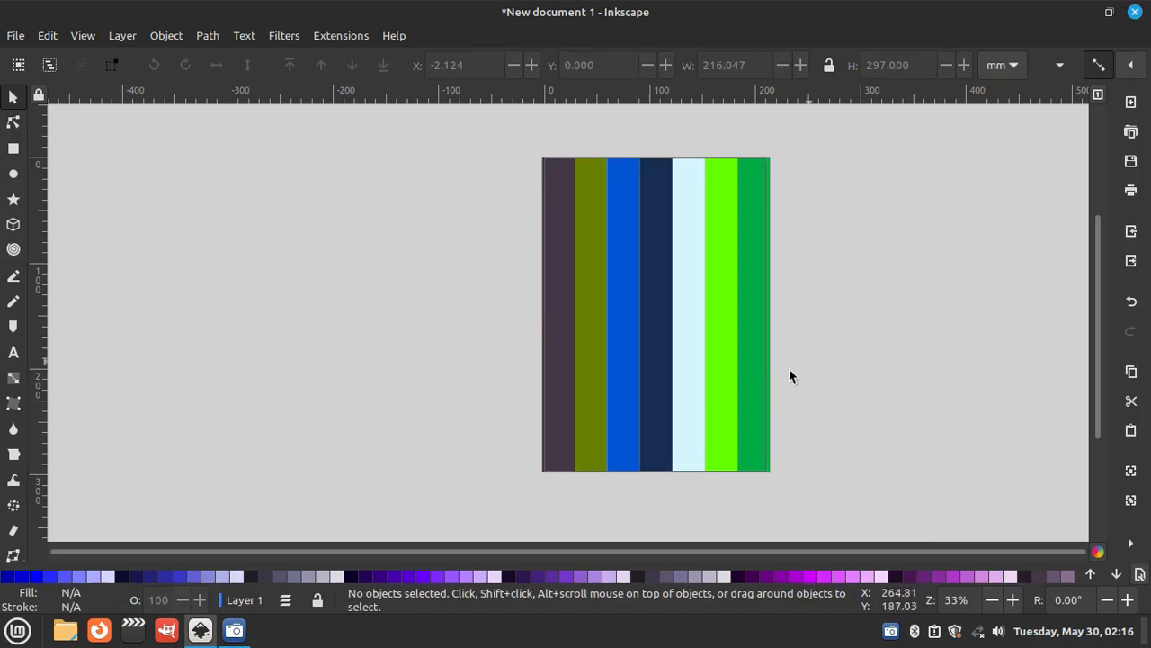
- Open the export settings for the page and set the resolution to 300 DPI
{"action": "left_click", "coordinate": [16, 36]}
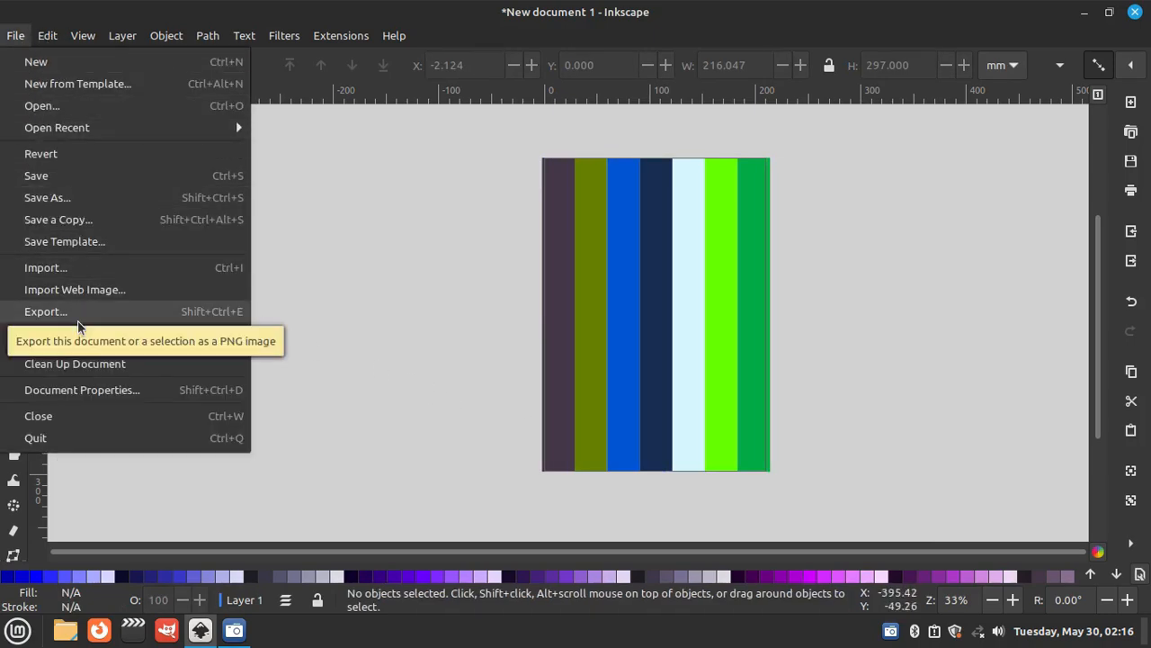
{"action": "left_click", "coordinate": [45, 311]}
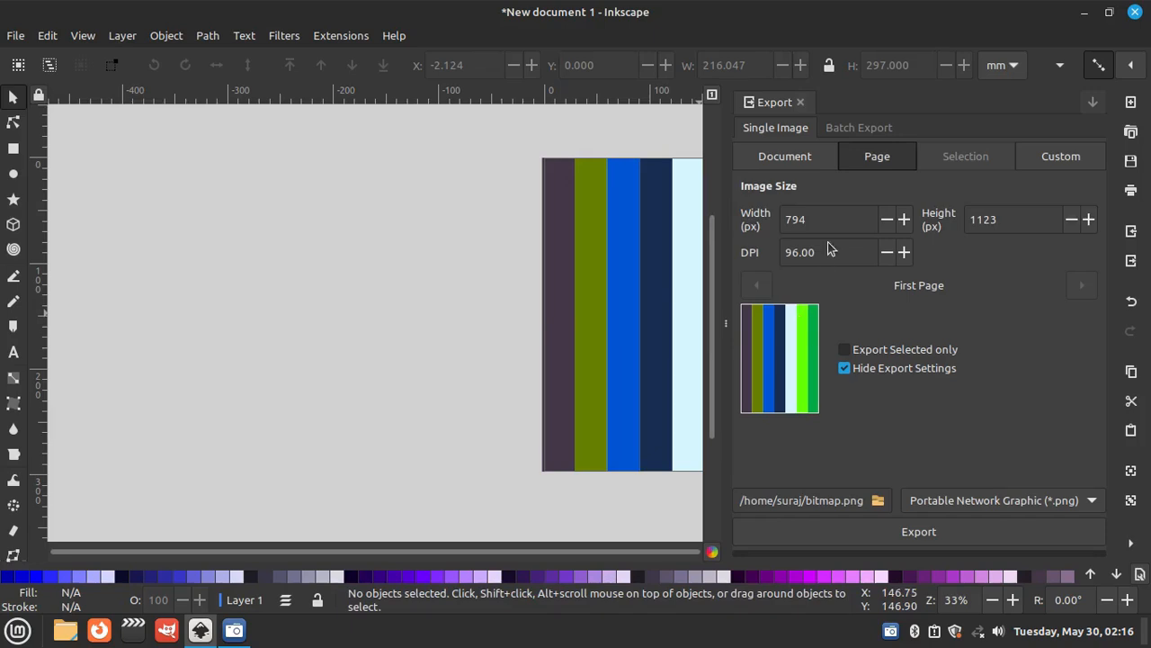
{"action": "double_click", "coordinate": [822, 253]}
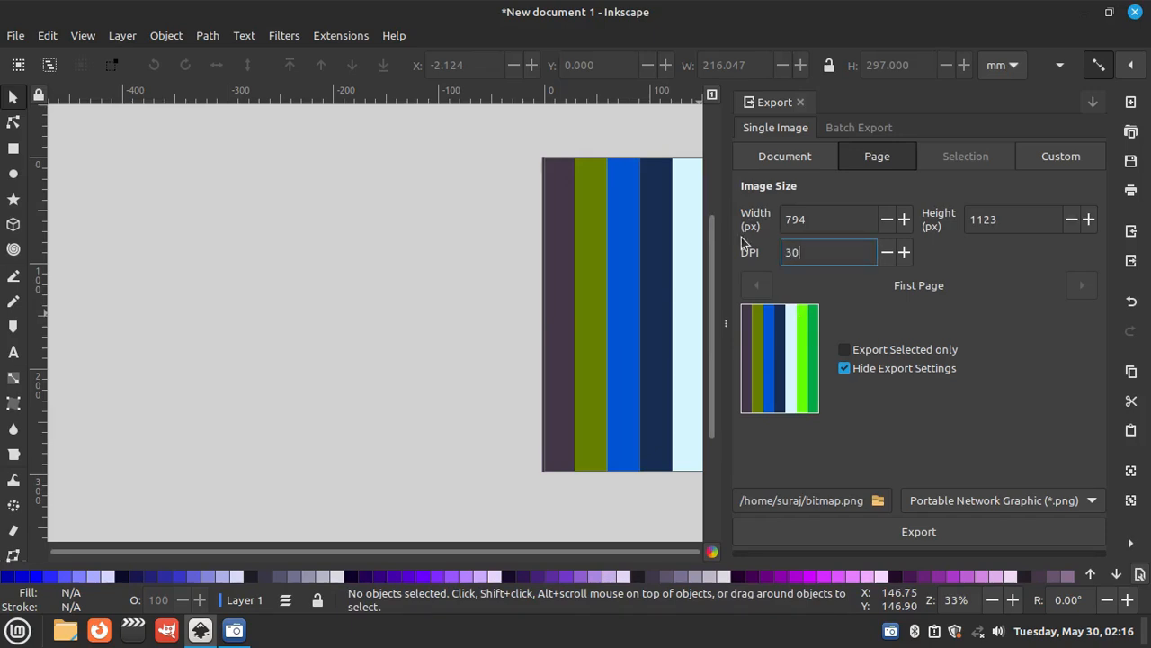
{"action": "left_click", "coordinate": [833, 223]}
{"action": "left_click", "coordinate": [1027, 220]}
{"action": "left_click", "coordinate": [825, 254]}
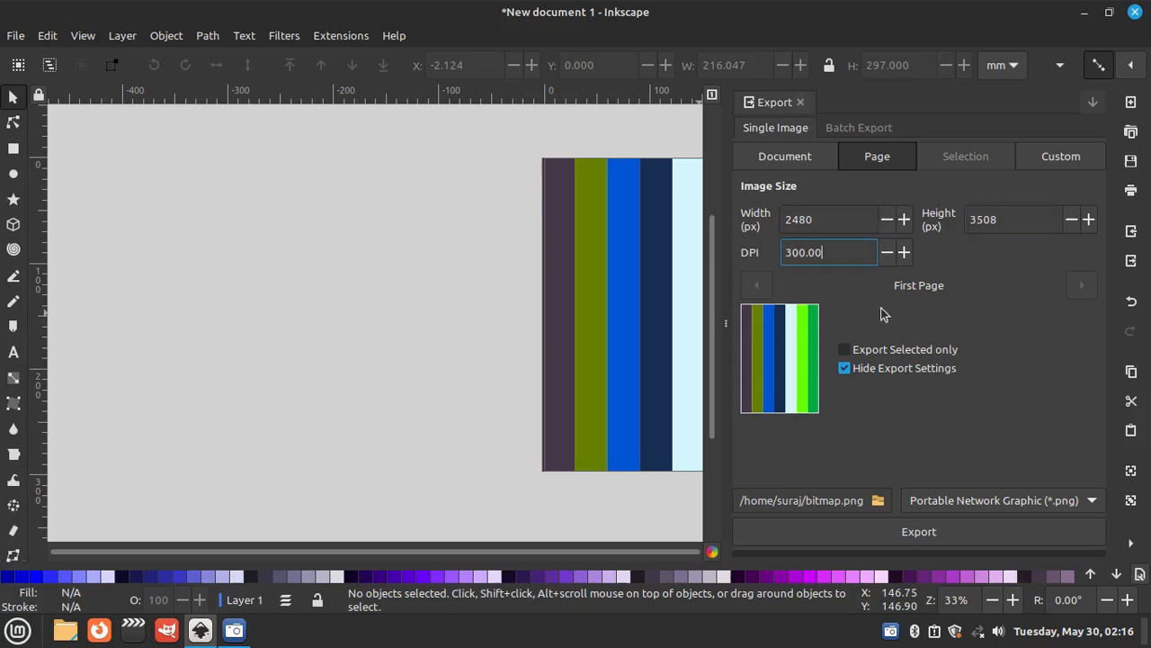
- Export the page as a PNG named bitmap1.png, without replacing the existing bitmap.png
{"action": "left_click", "coordinate": [911, 533]}
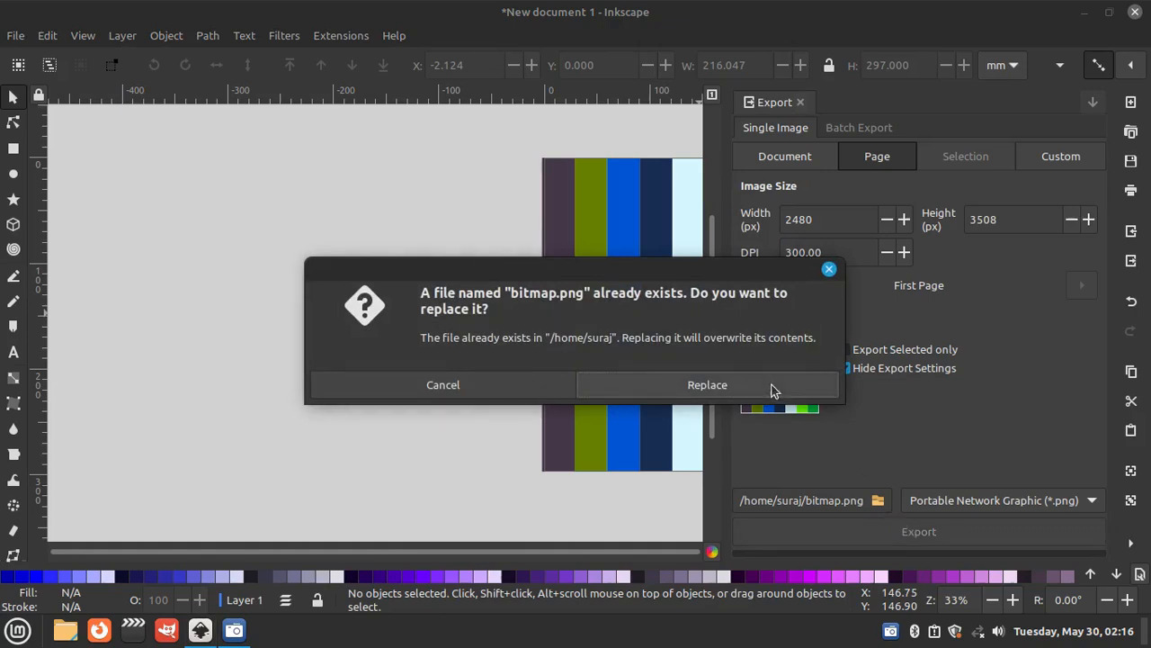
{"action": "left_click", "coordinate": [829, 269]}
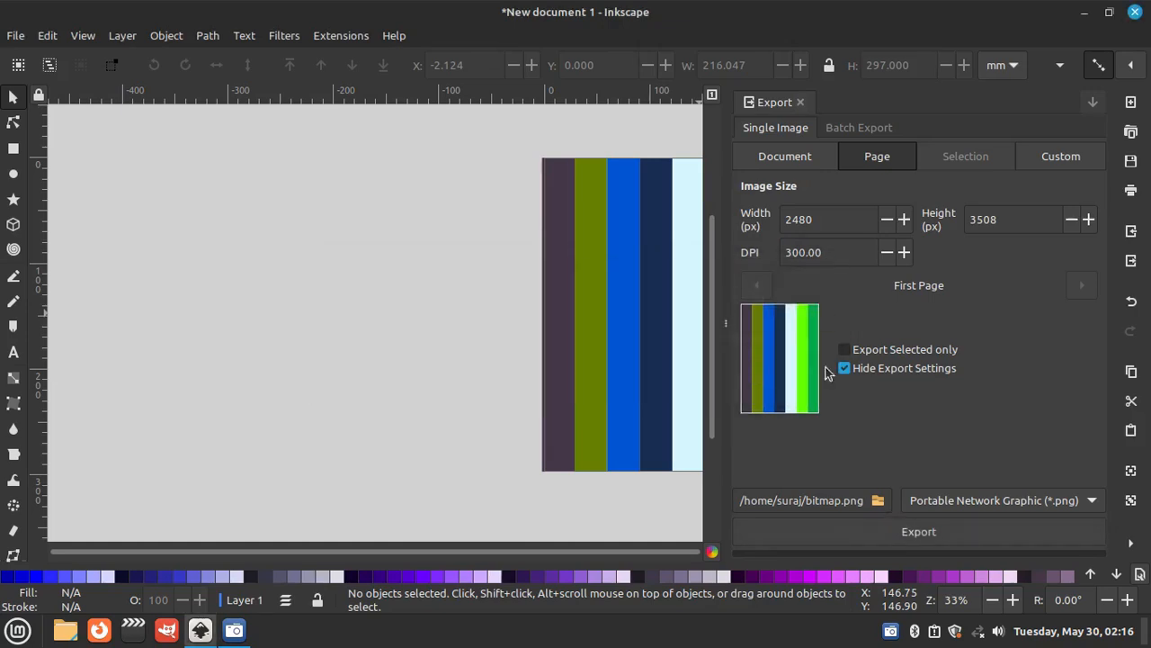
{"action": "left_click", "coordinate": [835, 500]}
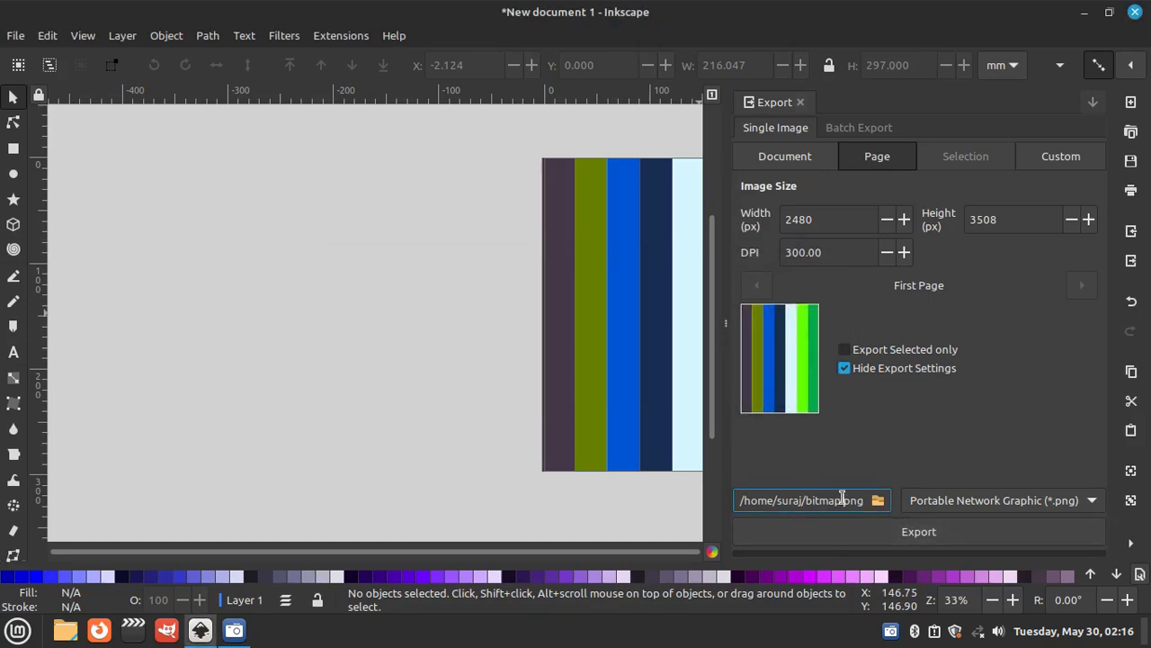
{"action": "type", "text": "1"}
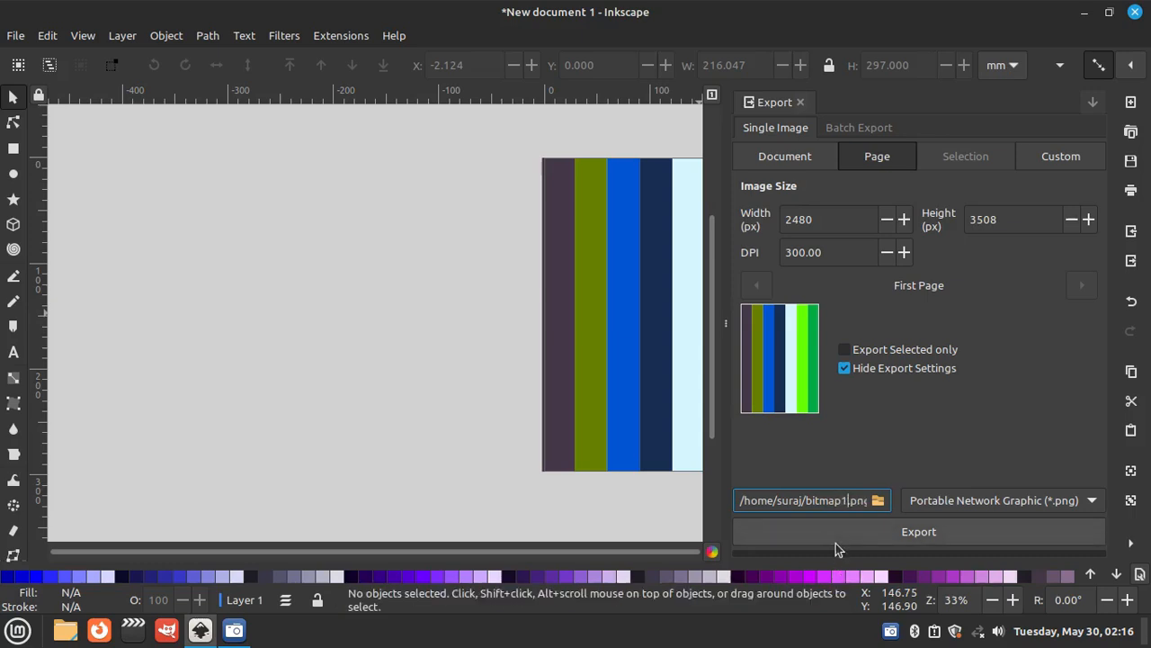
{"action": "left_click", "coordinate": [855, 531]}
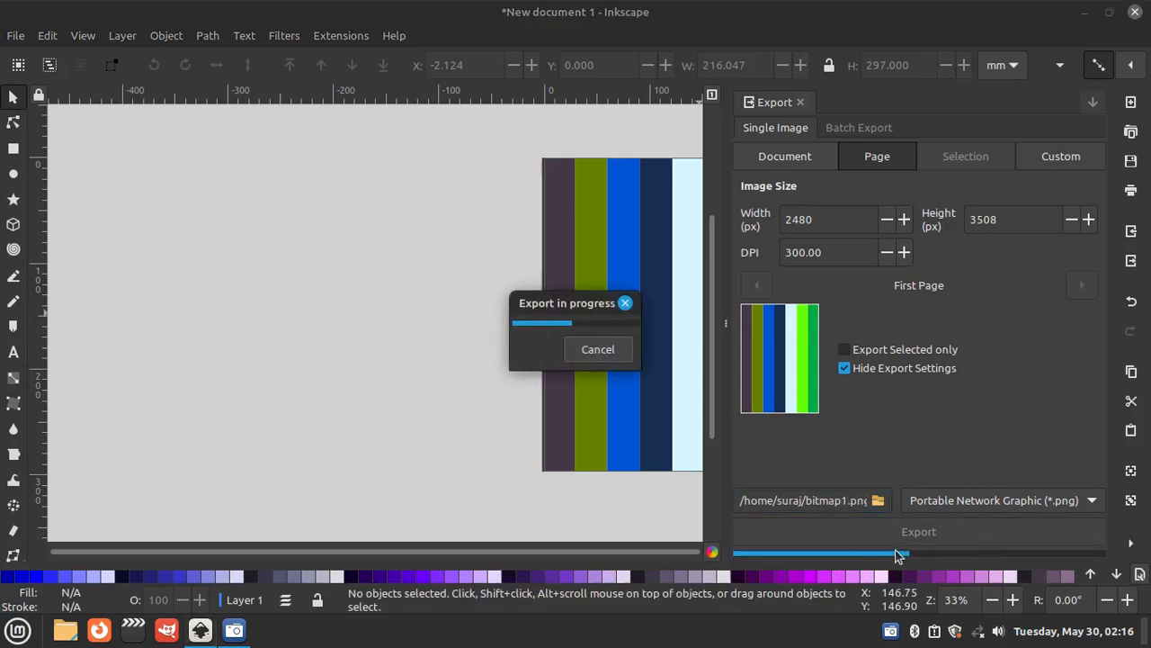
- Save the striped drawing as Bars.svg in the Inkscape folder within Documents, and close Inkscape
{"action": "left_click", "coordinate": [1135, 13]}
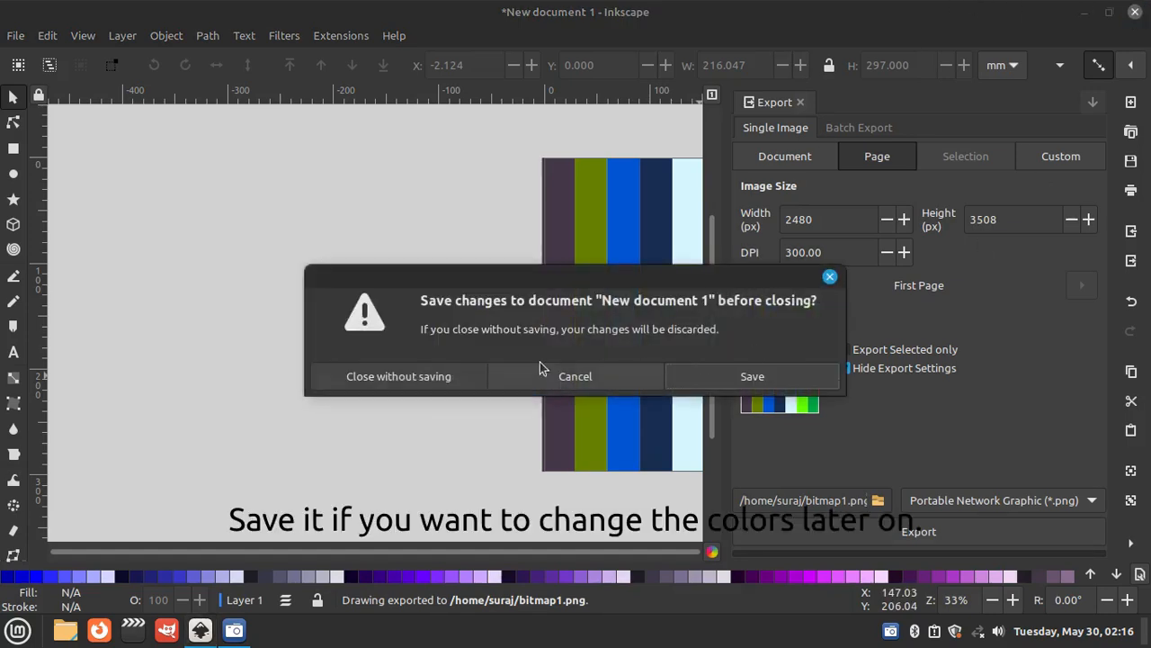
{"action": "left_click", "coordinate": [829, 277]}
{"action": "left_click", "coordinate": [15, 37]}
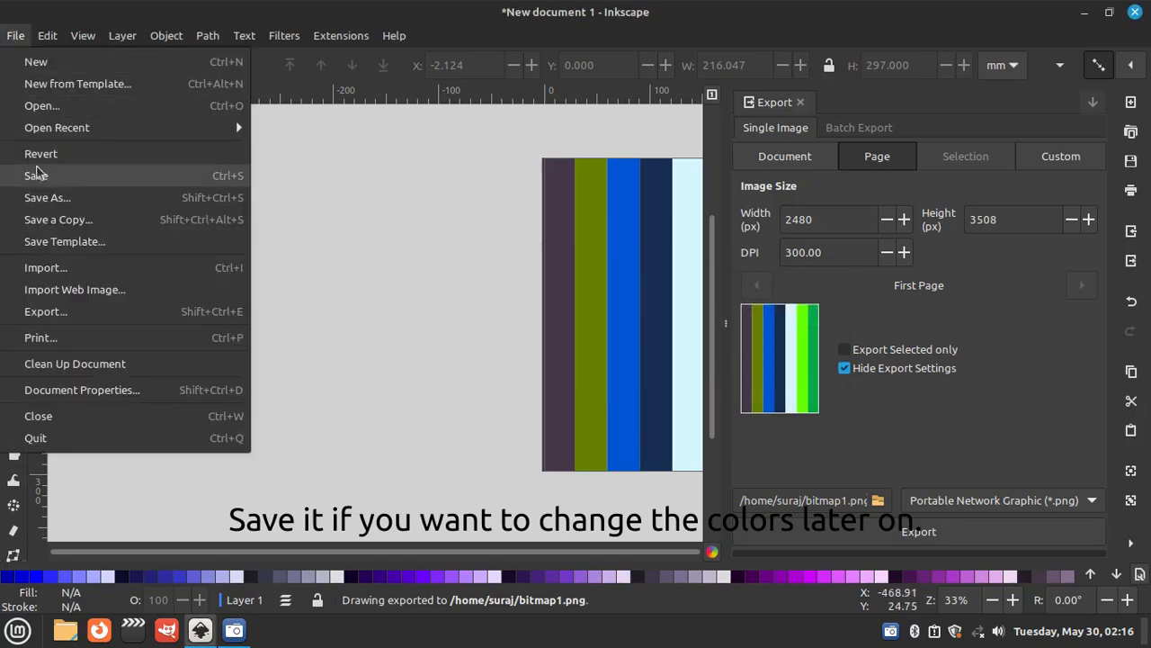
{"action": "left_click", "coordinate": [54, 179]}
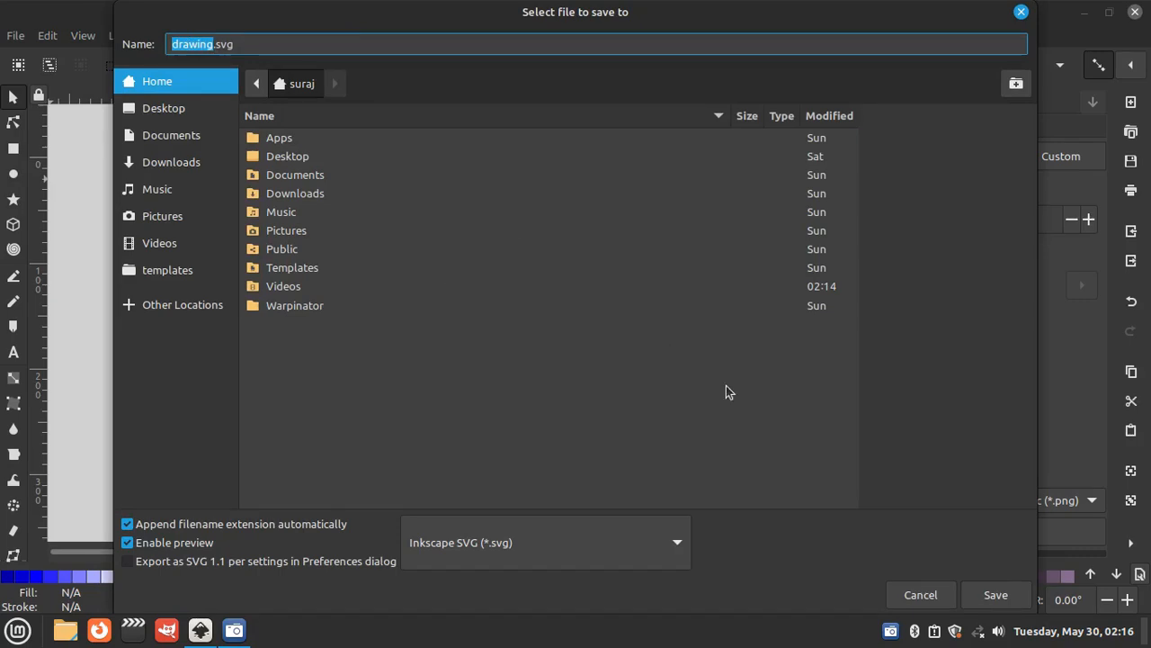
{"action": "double_click", "coordinate": [317, 175]}
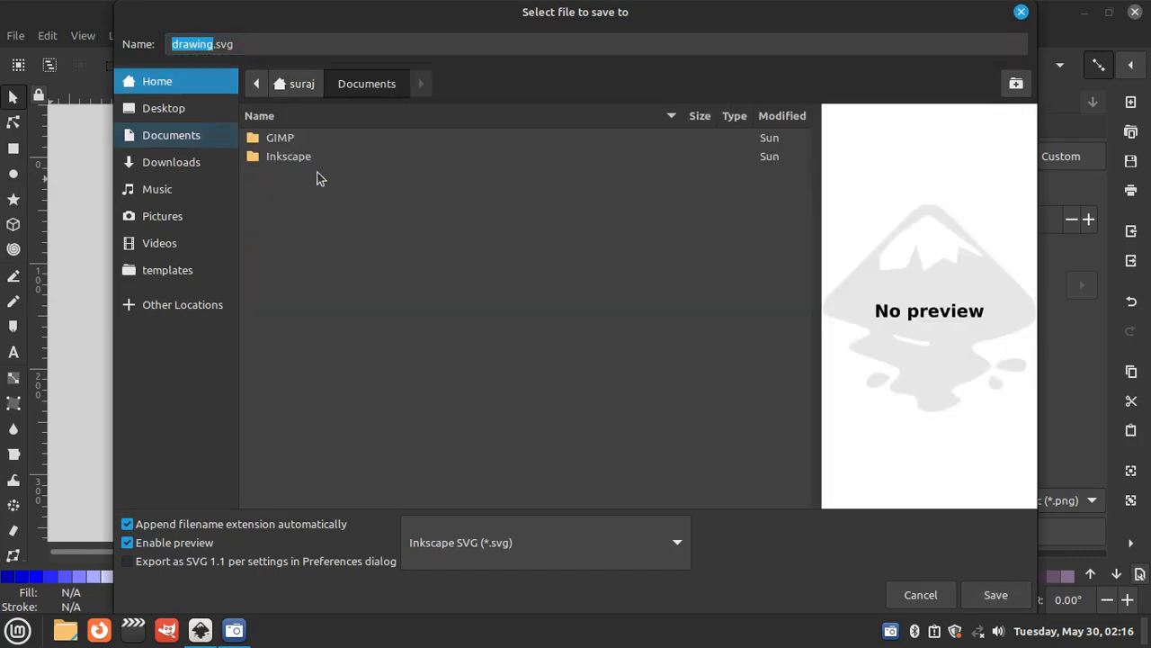
{"action": "double_click", "coordinate": [312, 161]}
{"action": "double_click", "coordinate": [196, 47]}
{"action": "type", "text": "Bars"}
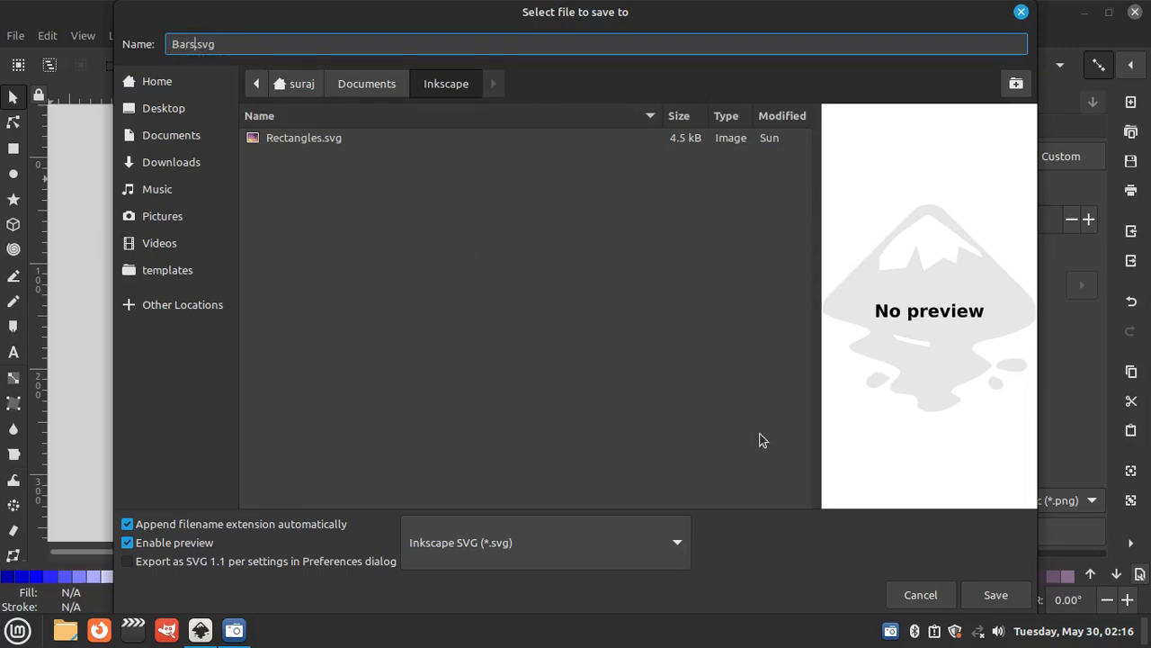
{"action": "left_click", "coordinate": [995, 591]}
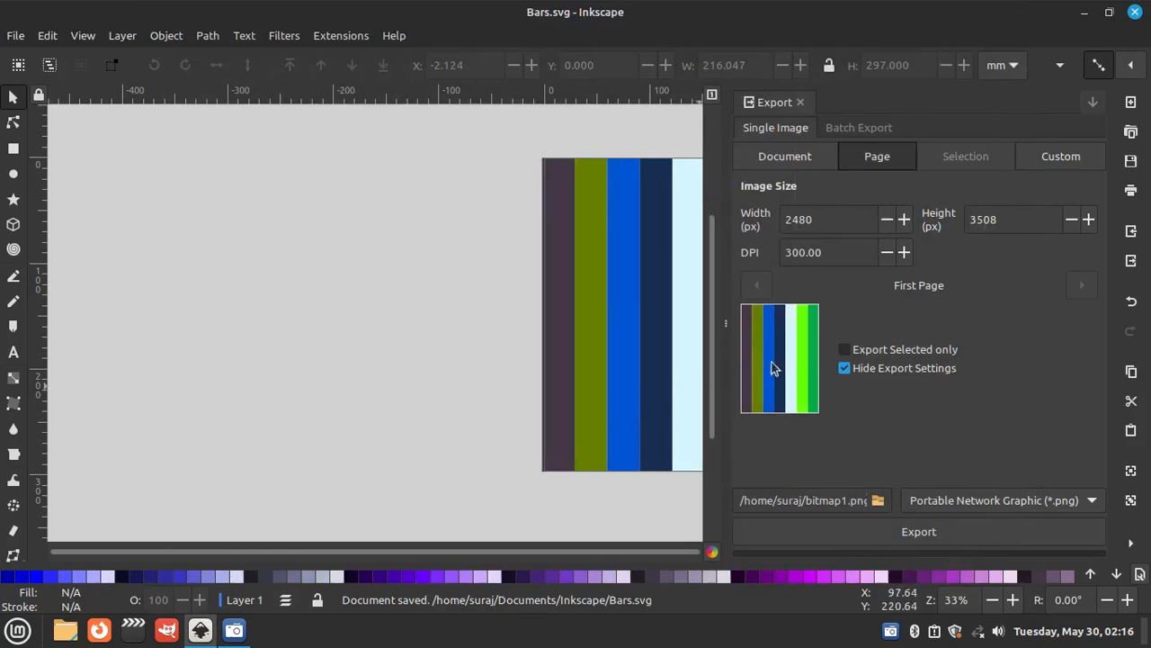
{"action": "left_click", "coordinate": [1136, 11]}
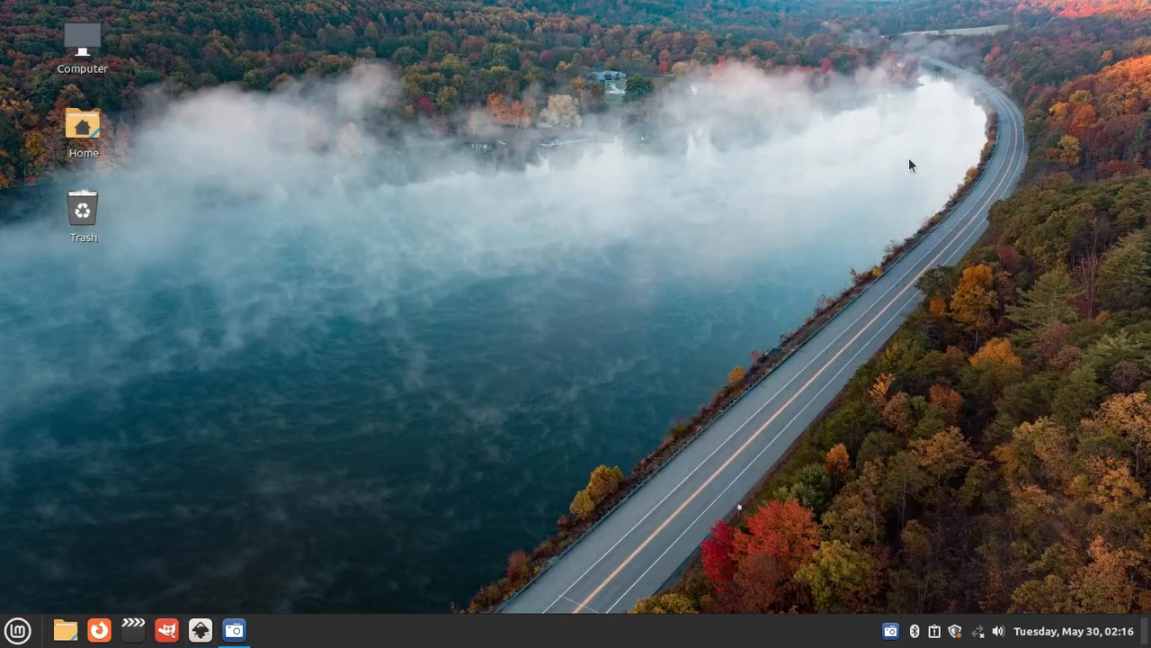
- Switch to GIMP and open the exported bitmap1.png image
{"action": "left_click", "coordinate": [167, 631]}
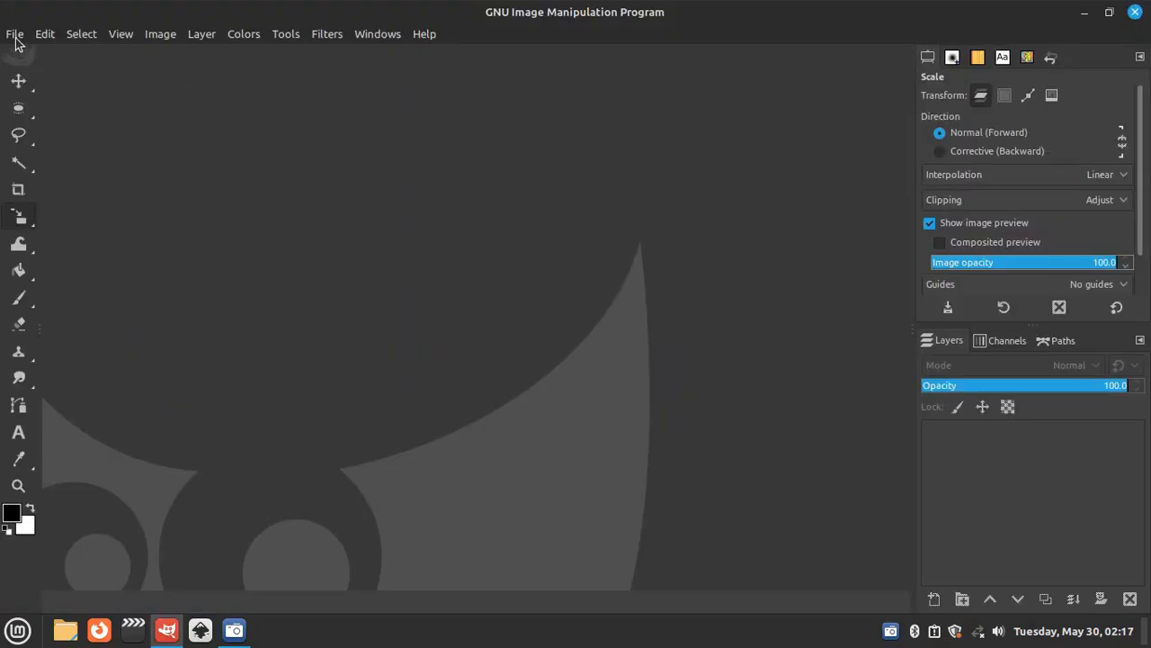
{"action": "left_click", "coordinate": [15, 35]}
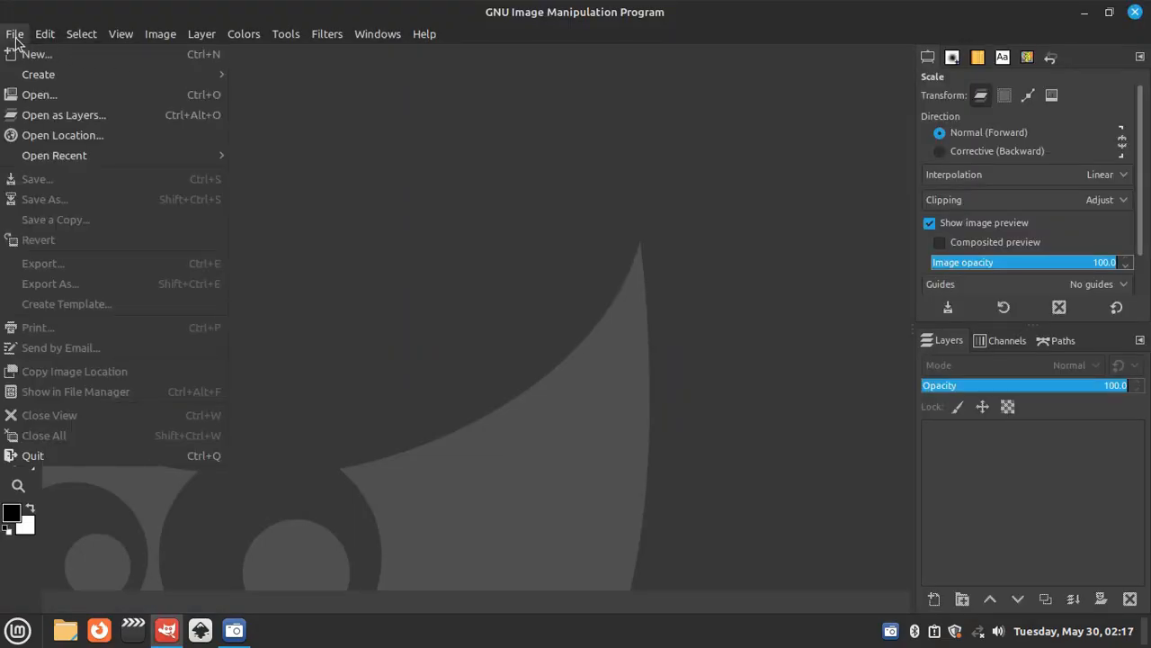
{"action": "left_click", "coordinate": [36, 95]}
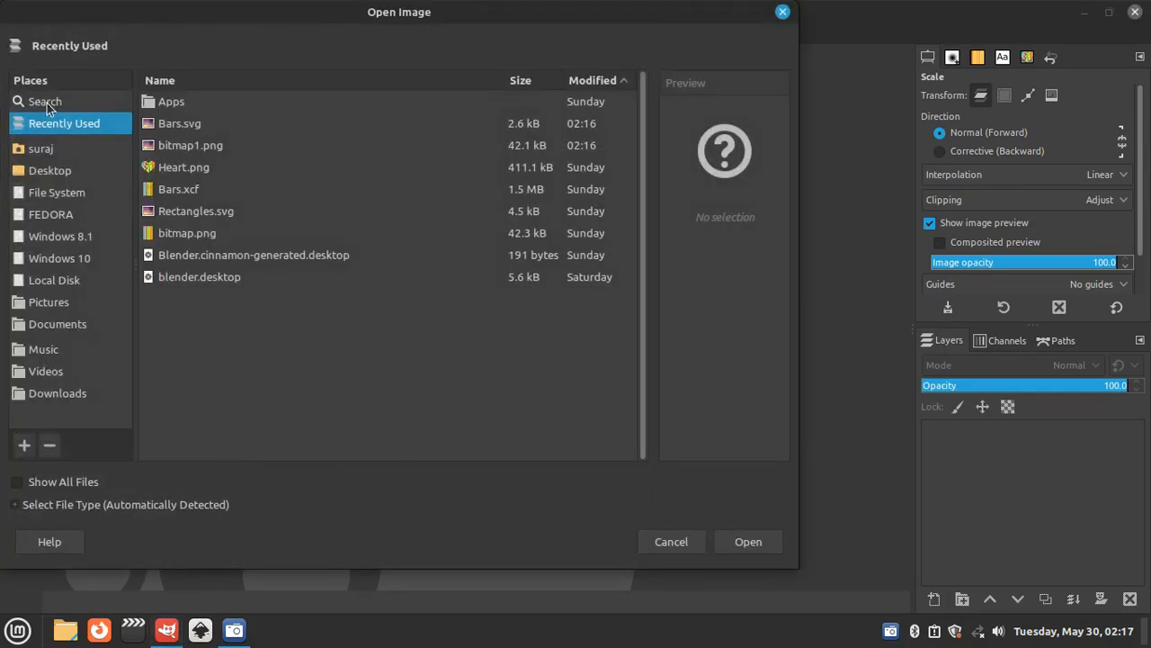
{"action": "left_click", "coordinate": [208, 150]}
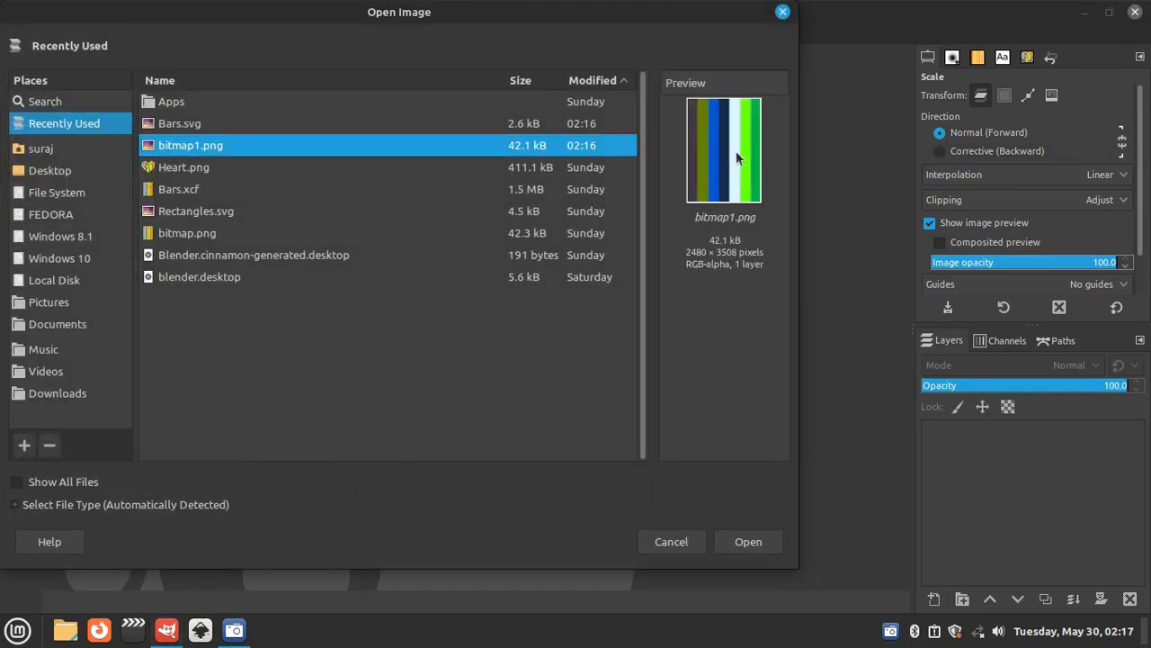
{"action": "left_click", "coordinate": [771, 544]}
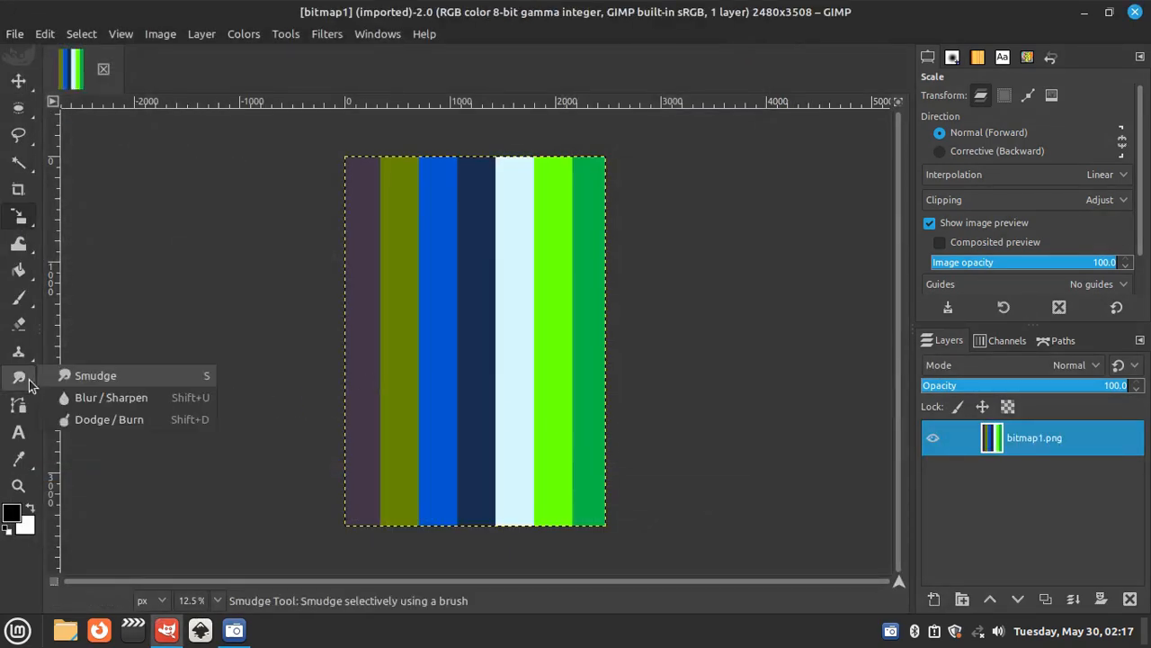
- Distort the straight colour stripes into irregular wavy shapes across the whole image with the Warp Transform tool
{"action": "mouse_move", "coordinate": [18, 243]}
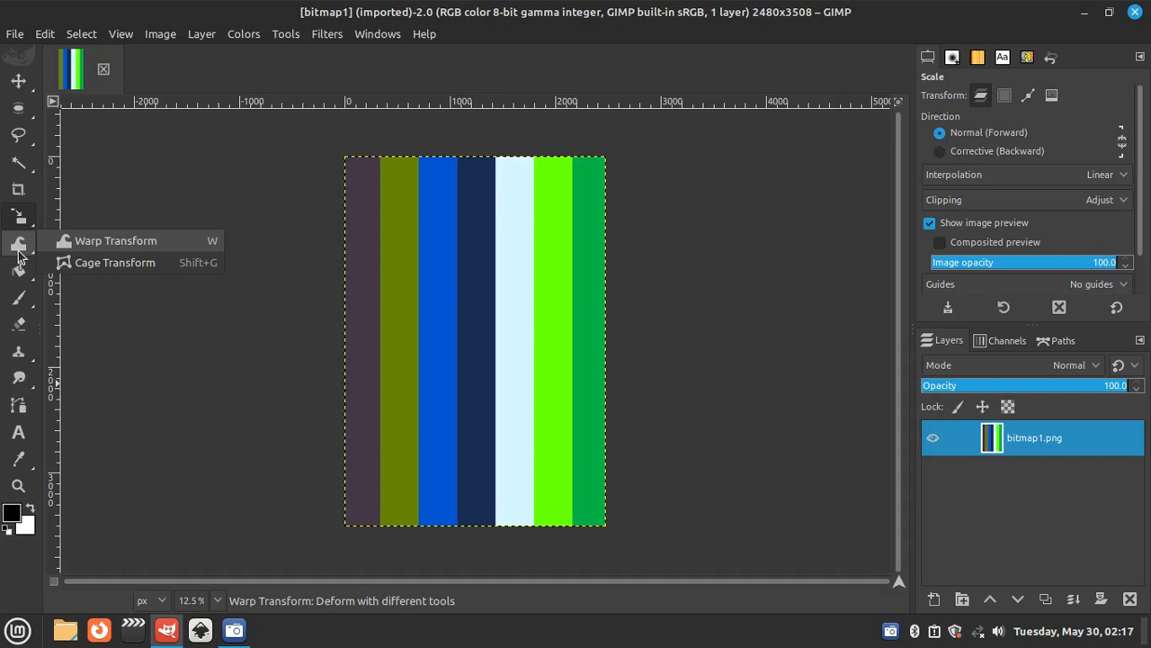
{"action": "left_click", "coordinate": [193, 244]}
{"action": "mouse_move", "coordinate": [464, 222]}
{"action": "left_mouse_down"}
{"action": "mouse_move", "coordinate": [580, 221]}
{"action": "mouse_move", "coordinate": [406, 219]}
{"action": "mouse_move", "coordinate": [487, 228]}
{"action": "mouse_move", "coordinate": [425, 250]}
{"action": "mouse_move", "coordinate": [381, 284]}
{"action": "mouse_move", "coordinate": [565, 289]}
{"action": "mouse_move", "coordinate": [380, 332]}
{"action": "mouse_move", "coordinate": [586, 323]}
{"action": "mouse_move", "coordinate": [380, 354]}
{"action": "mouse_move", "coordinate": [397, 410]}
{"action": "mouse_move", "coordinate": [604, 412]}
{"action": "mouse_move", "coordinate": [408, 460]}
{"action": "mouse_move", "coordinate": [572, 518]}
{"action": "mouse_move", "coordinate": [397, 544]}
{"action": "mouse_move", "coordinate": [657, 540]}
{"action": "left_mouse_up"}
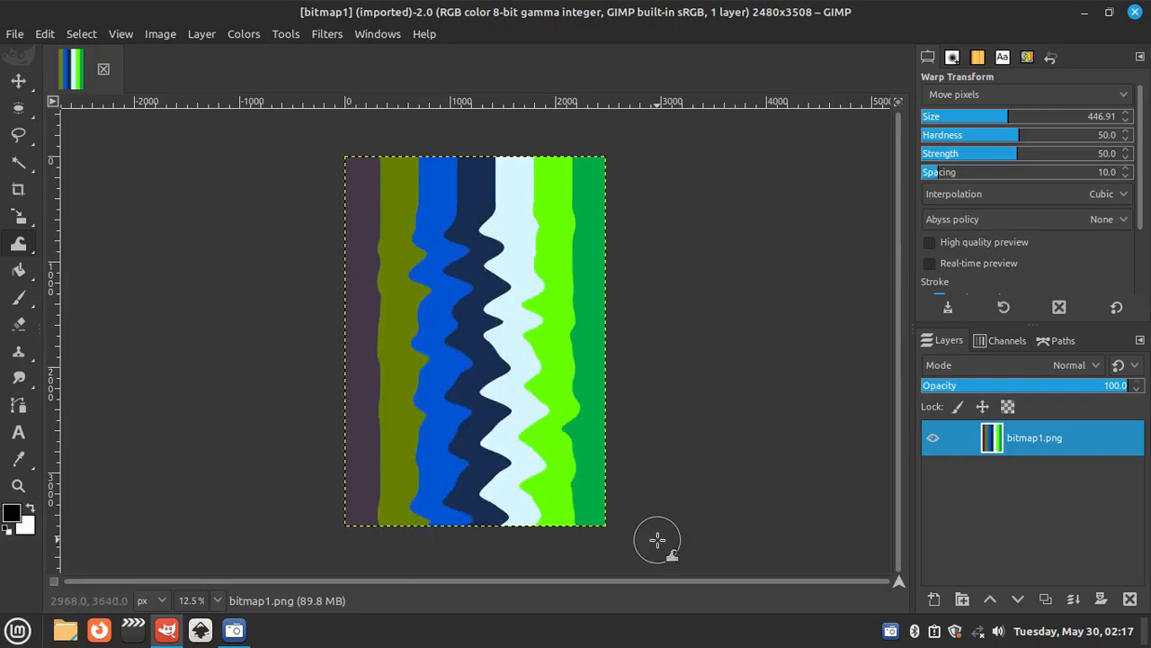
{"action": "mouse_move", "coordinate": [558, 186]}
{"action": "left_mouse_down"}
{"action": "mouse_move", "coordinate": [432, 186]}
{"action": "mouse_move", "coordinate": [654, 129]}
{"action": "mouse_move", "coordinate": [365, 205]}
{"action": "mouse_move", "coordinate": [298, 208]}
{"action": "mouse_move", "coordinate": [685, 161]}
{"action": "mouse_move", "coordinate": [621, 261]}
{"action": "mouse_move", "coordinate": [526, 257]}
{"action": "mouse_move", "coordinate": [618, 249]}
{"action": "mouse_move", "coordinate": [446, 267]}
{"action": "mouse_move", "coordinate": [719, 153]}
{"action": "mouse_move", "coordinate": [475, 259]}
{"action": "mouse_move", "coordinate": [677, 284]}
{"action": "mouse_move", "coordinate": [611, 313]}
{"action": "mouse_move", "coordinate": [683, 236]}
{"action": "mouse_move", "coordinate": [567, 284]}
{"action": "mouse_move", "coordinate": [791, 181]}
{"action": "mouse_move", "coordinate": [574, 218]}
{"action": "mouse_move", "coordinate": [643, 319]}
{"action": "mouse_move", "coordinate": [578, 339]}
{"action": "mouse_move", "coordinate": [591, 426]}
{"action": "mouse_move", "coordinate": [714, 483]}
{"action": "mouse_move", "coordinate": [610, 464]}
{"action": "mouse_move", "coordinate": [674, 547]}
{"action": "mouse_move", "coordinate": [495, 438]}
{"action": "mouse_move", "coordinate": [480, 401]}
{"action": "mouse_move", "coordinate": [313, 339]}
{"action": "mouse_move", "coordinate": [493, 318]}
{"action": "mouse_move", "coordinate": [348, 194]}
{"action": "mouse_move", "coordinate": [427, 291]}
{"action": "mouse_move", "coordinate": [431, 326]}
{"action": "mouse_move", "coordinate": [476, 372]}
{"action": "mouse_move", "coordinate": [412, 440]}
{"action": "mouse_move", "coordinate": [527, 486]}
{"action": "mouse_move", "coordinate": [554, 552]}
{"action": "mouse_move", "coordinate": [557, 459]}
{"action": "mouse_move", "coordinate": [523, 376]}
{"action": "mouse_move", "coordinate": [527, 301]}
{"action": "mouse_move", "coordinate": [559, 351]}
{"action": "mouse_move", "coordinate": [534, 491]}
{"action": "mouse_move", "coordinate": [457, 511]}
{"action": "left_mouse_up"}
{"action": "mouse_move", "coordinate": [537, 230]}
{"action": "left_mouse_down"}
{"action": "mouse_move", "coordinate": [548, 203]}
{"action": "mouse_move", "coordinate": [602, 277]}
{"action": "mouse_move", "coordinate": [618, 250]}
{"action": "mouse_move", "coordinate": [559, 260]}
{"action": "mouse_move", "coordinate": [645, 343]}
{"action": "mouse_move", "coordinate": [570, 422]}
{"action": "mouse_move", "coordinate": [599, 465]}
{"action": "mouse_move", "coordinate": [632, 461]}
{"action": "left_mouse_up"}
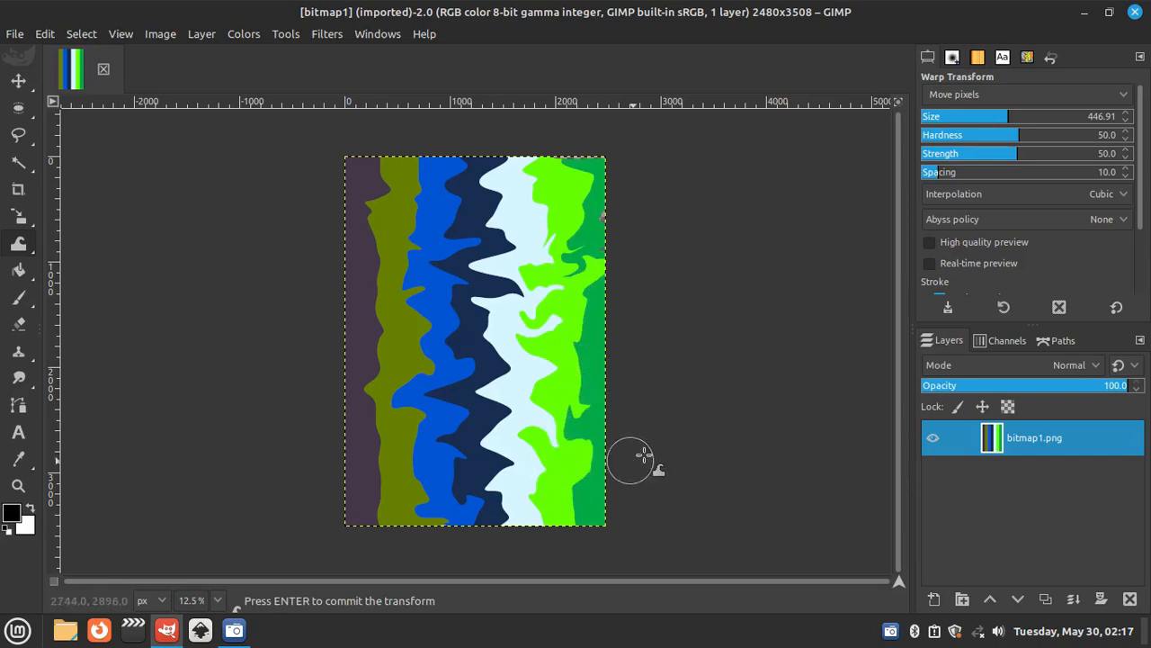
{"action": "left_click_drag", "start_coordinate": [433, 316], "coordinate": [392, 220]}
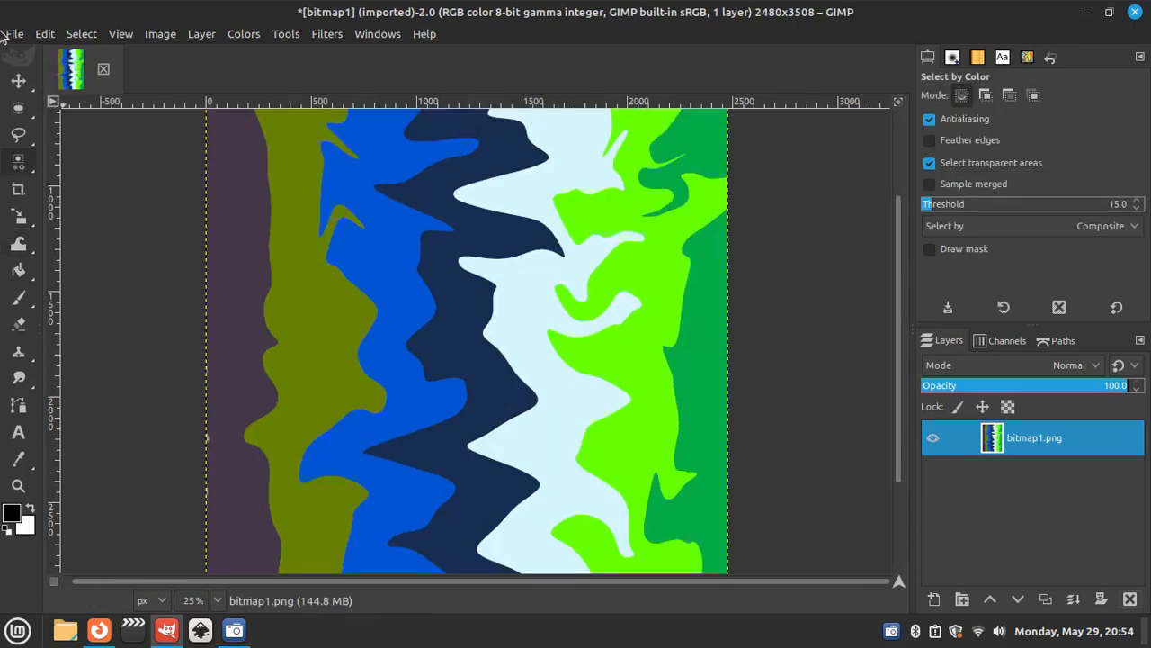
- Add the transparent heart.png from the Downloads folder to the image as a new layer
{"action": "left_click", "coordinate": [11, 34]}
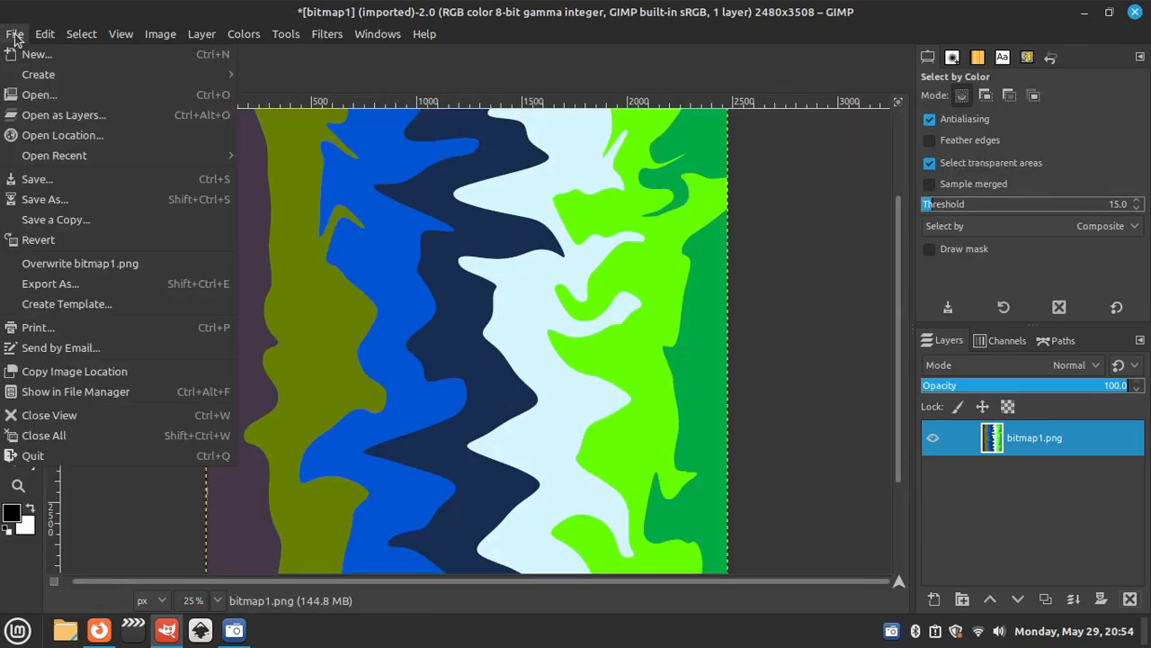
{"action": "left_click", "coordinate": [106, 118]}
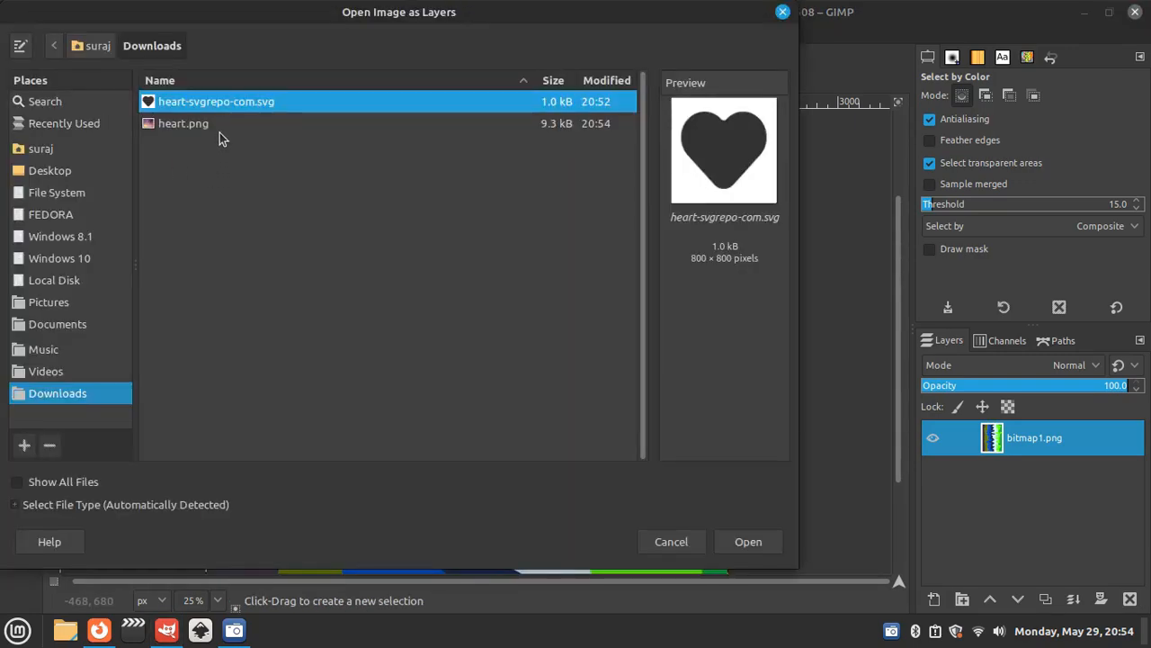
{"action": "left_click", "coordinate": [220, 132]}
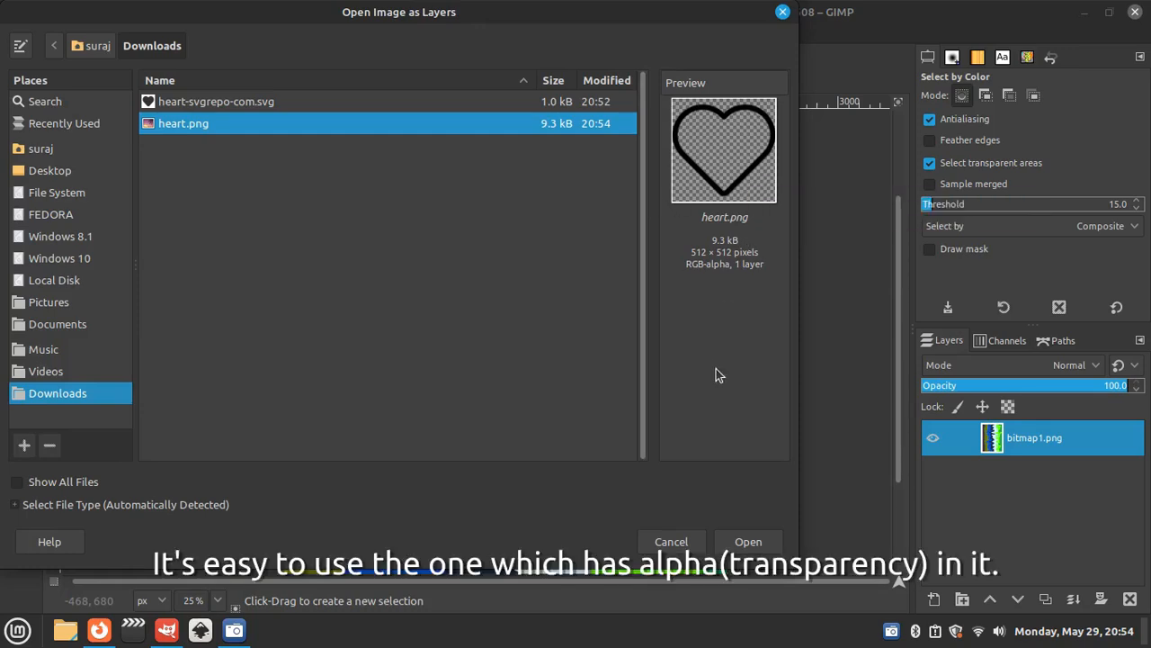
{"action": "left_click", "coordinate": [749, 542]}
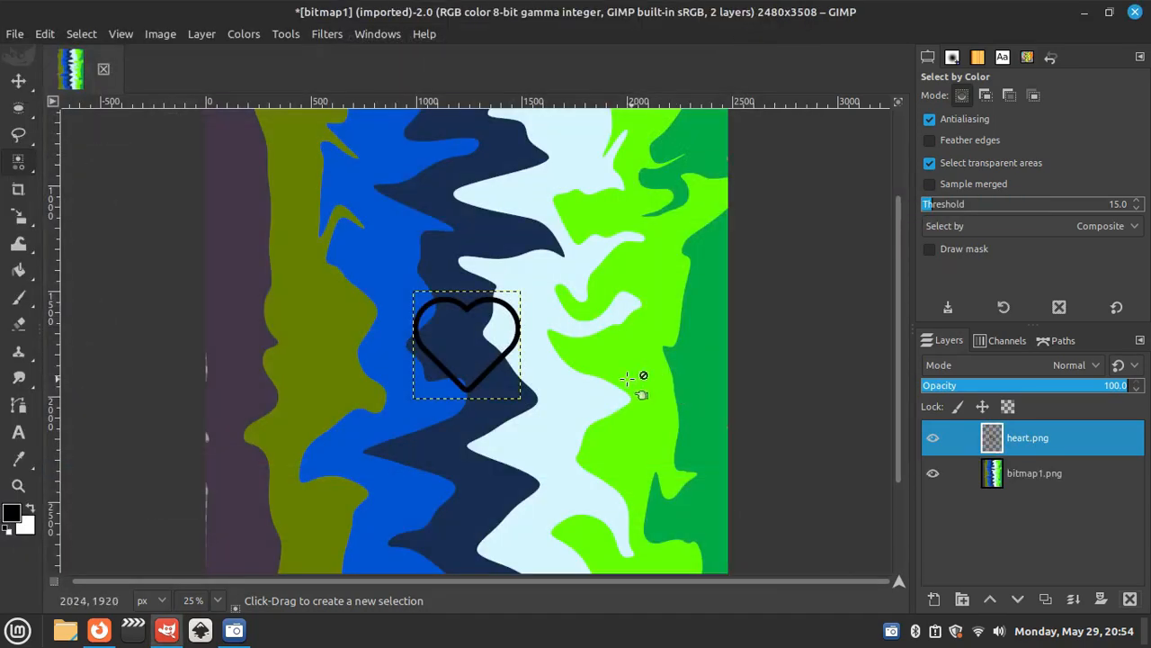
- Warp the purple stripe's outer edge on the bitmap1.png layer outward to cover the transparent gaps
{"action": "scroll", "coordinate": [494, 371], "scroll_direction": "down", "scroll_amount": 2, "text": "ctrl"}
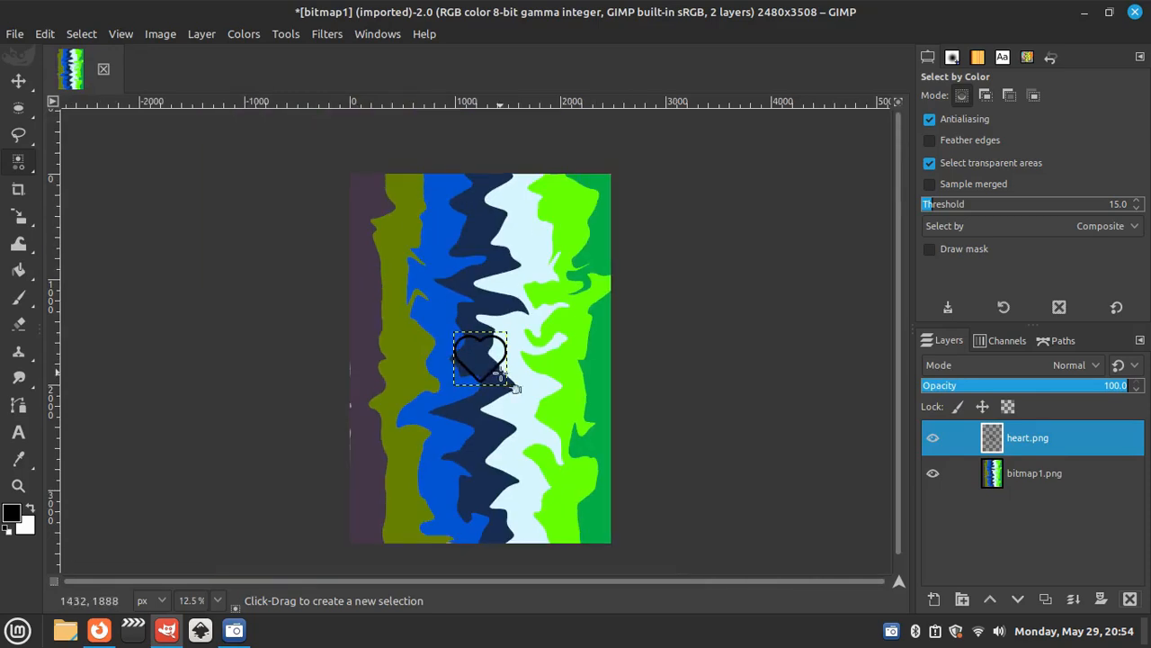
{"action": "mouse_move", "coordinate": [22, 278]}
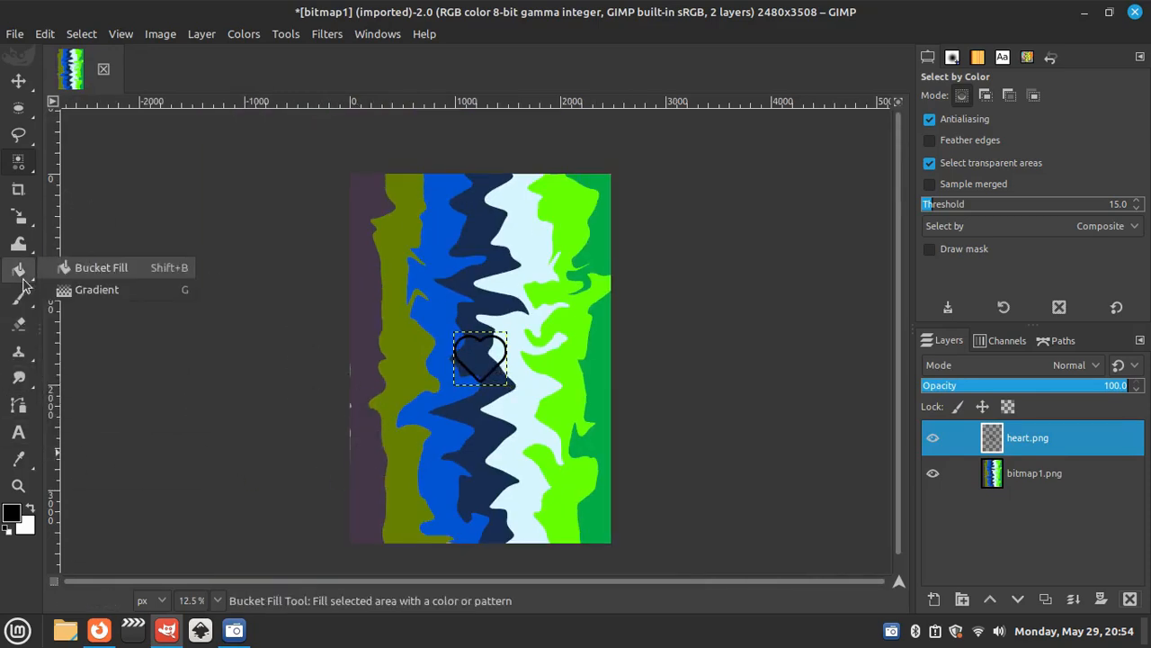
{"action": "left_click", "coordinate": [19, 242]}
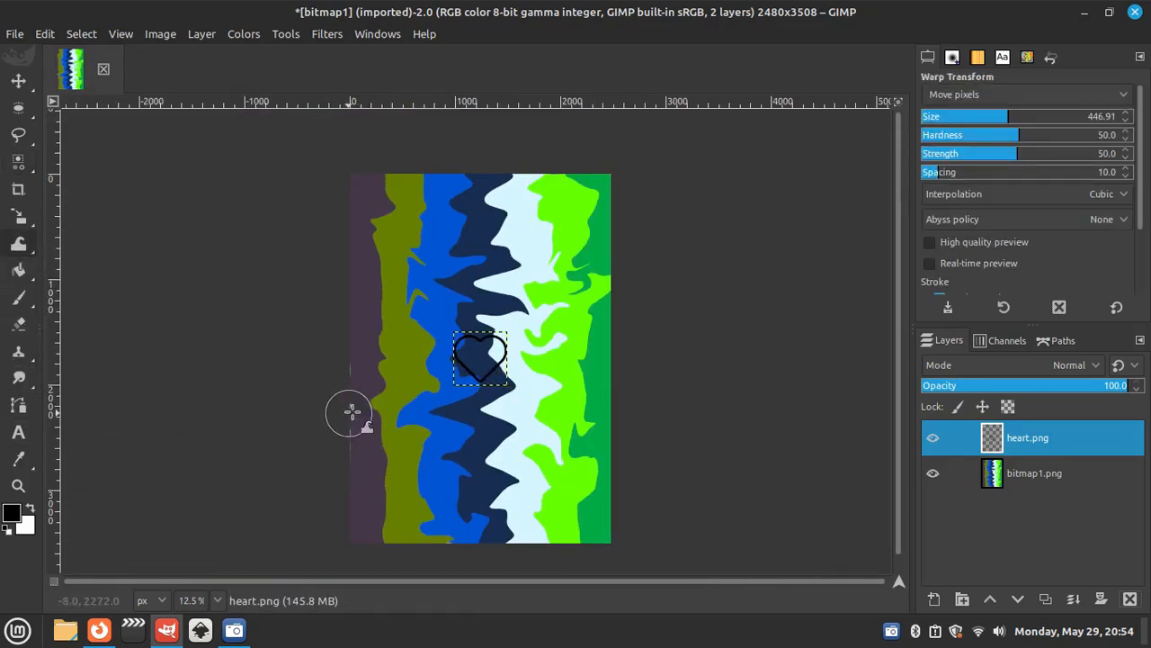
{"action": "left_click", "coordinate": [1042, 481]}
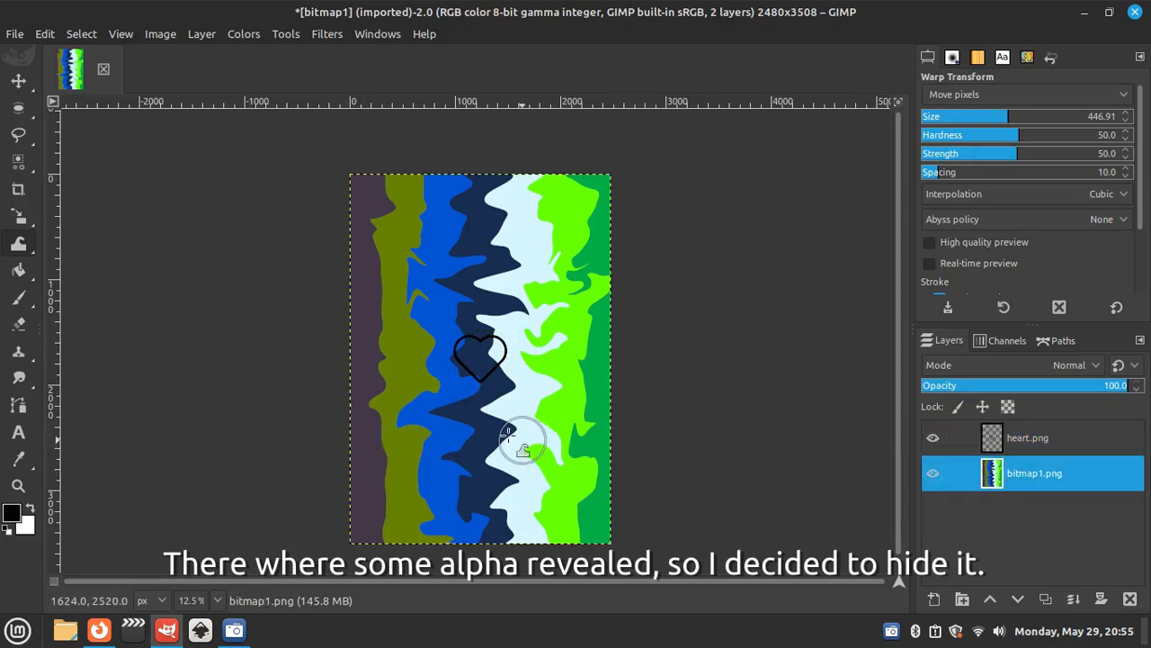
{"action": "left_click_drag", "start_coordinate": [354, 376], "coordinate": [316, 345]}
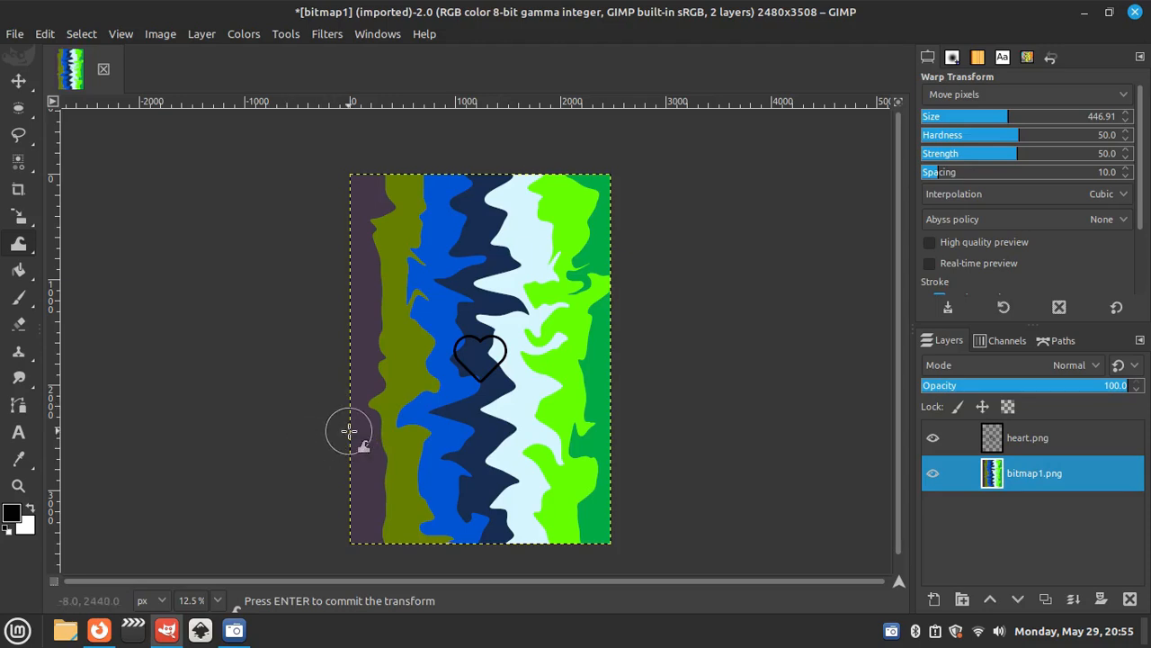
- Scale the heart.png layer to about 2100 px wide and position it around the middle of the striped image
{"action": "left_click", "coordinate": [1090, 440]}
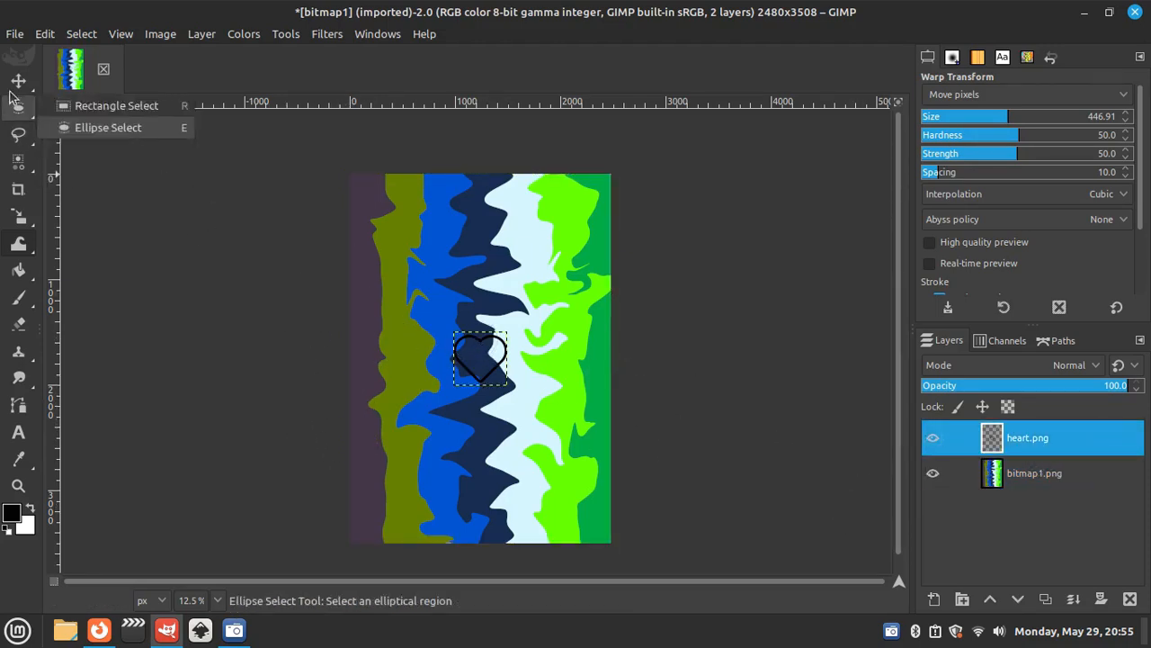
{"action": "key", "text": "m"}
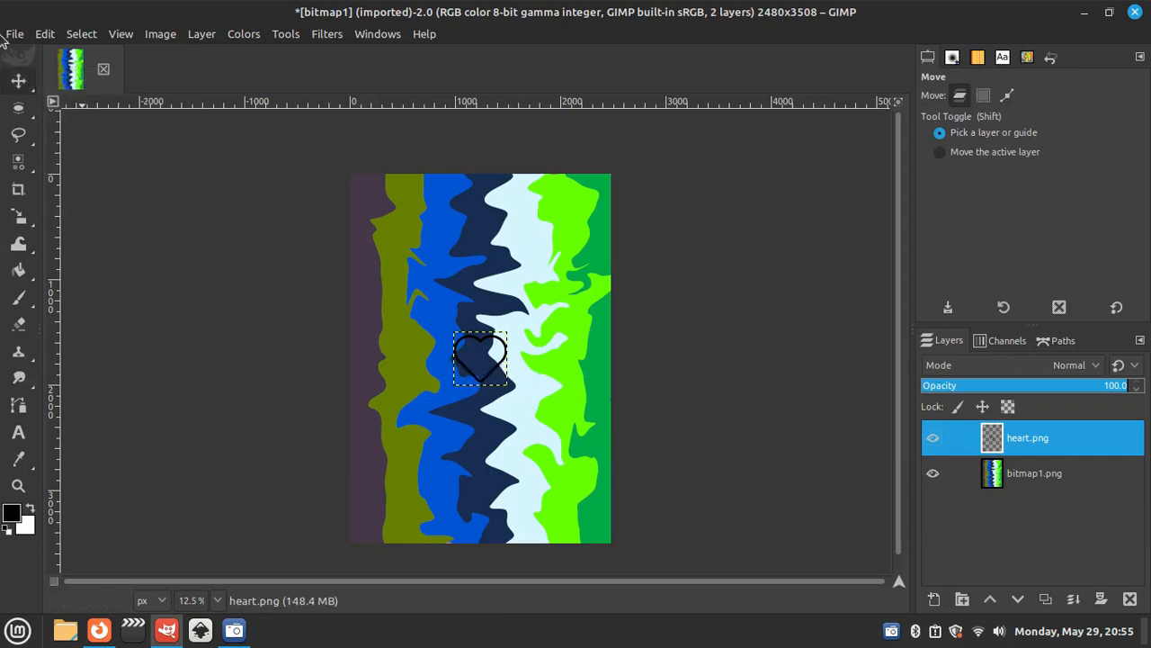
{"action": "mouse_move", "coordinate": [18, 135]}
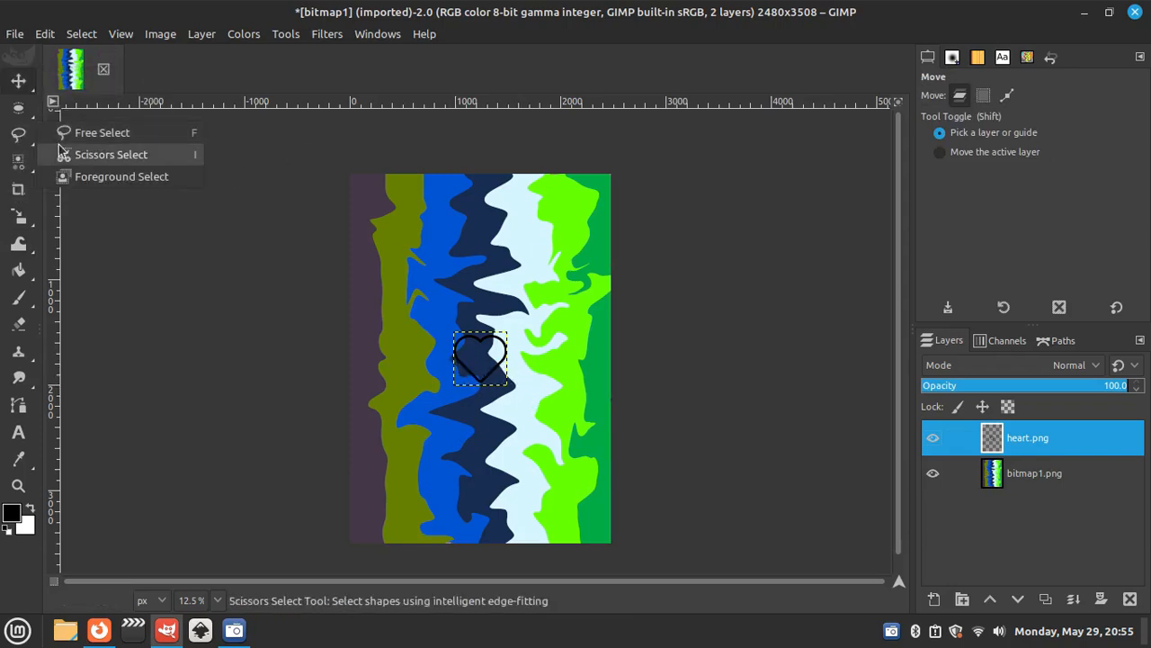
{"action": "mouse_move", "coordinate": [18, 216]}
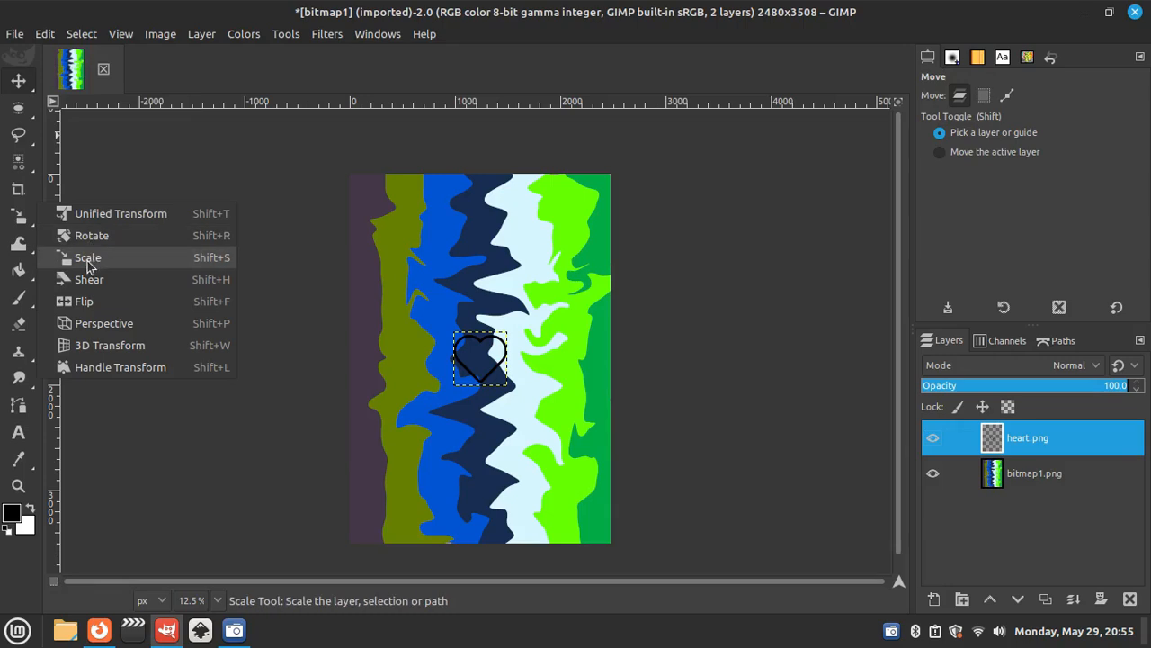
{"action": "left_click", "coordinate": [151, 262]}
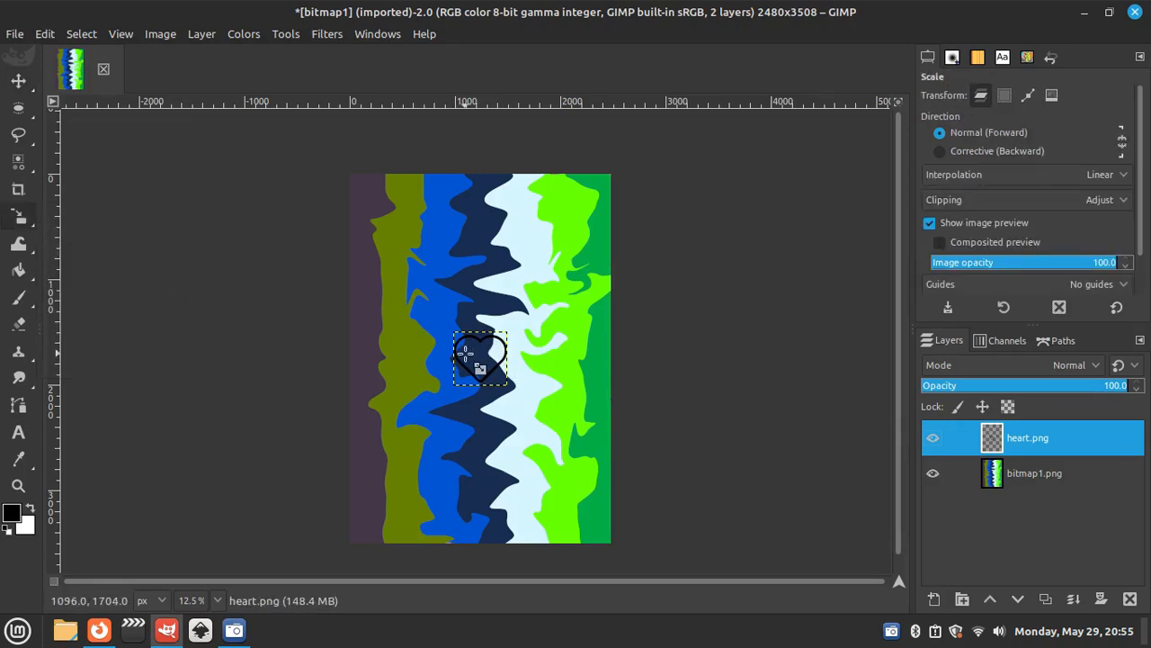
{"action": "left_click", "coordinate": [477, 346]}
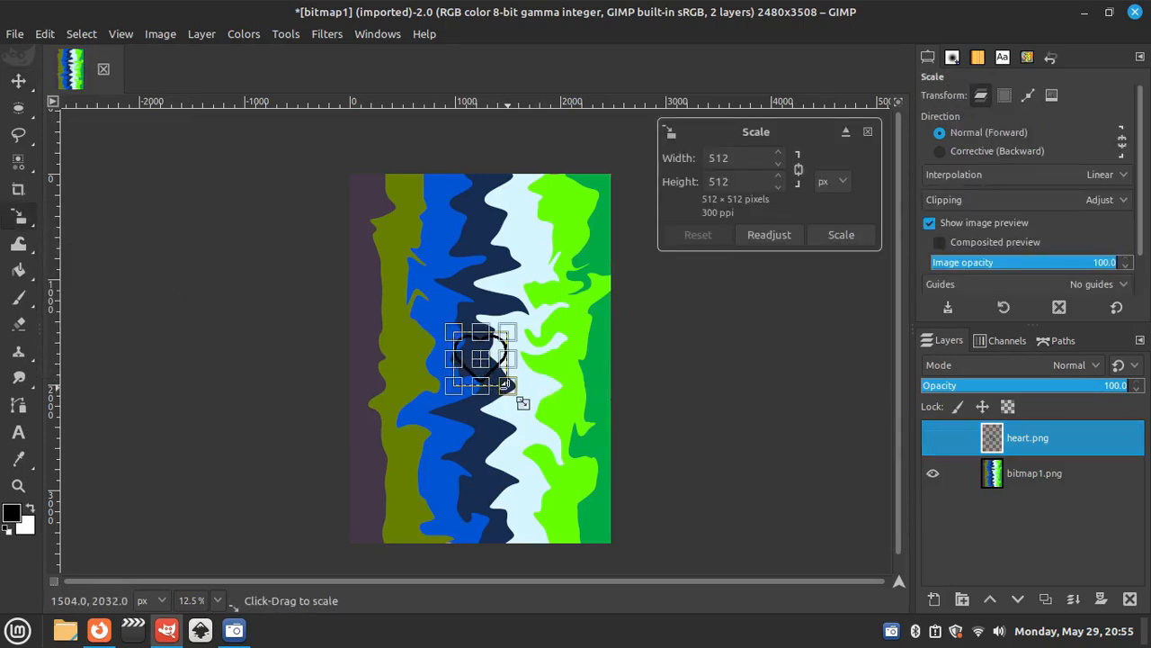
{"action": "left_click_drag", "start_coordinate": [506, 385], "coordinate": [601, 472]}
{"action": "left_click_drag", "start_coordinate": [529, 409], "coordinate": [498, 378]}
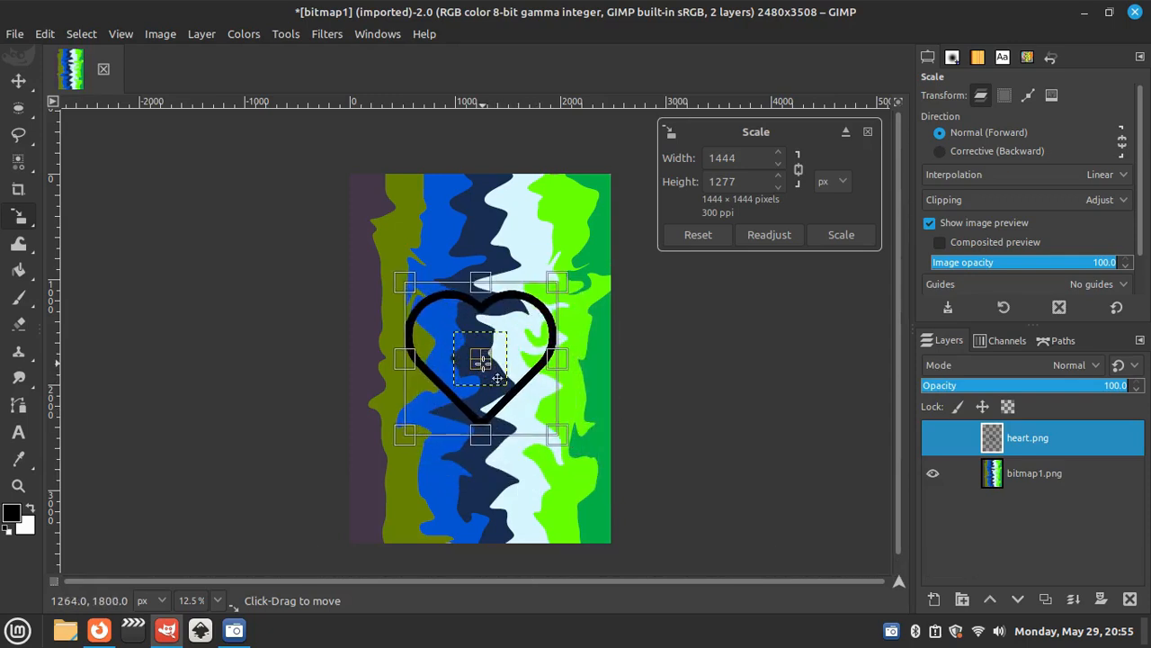
{"action": "left_click_drag", "start_coordinate": [553, 434], "coordinate": [620, 506]}
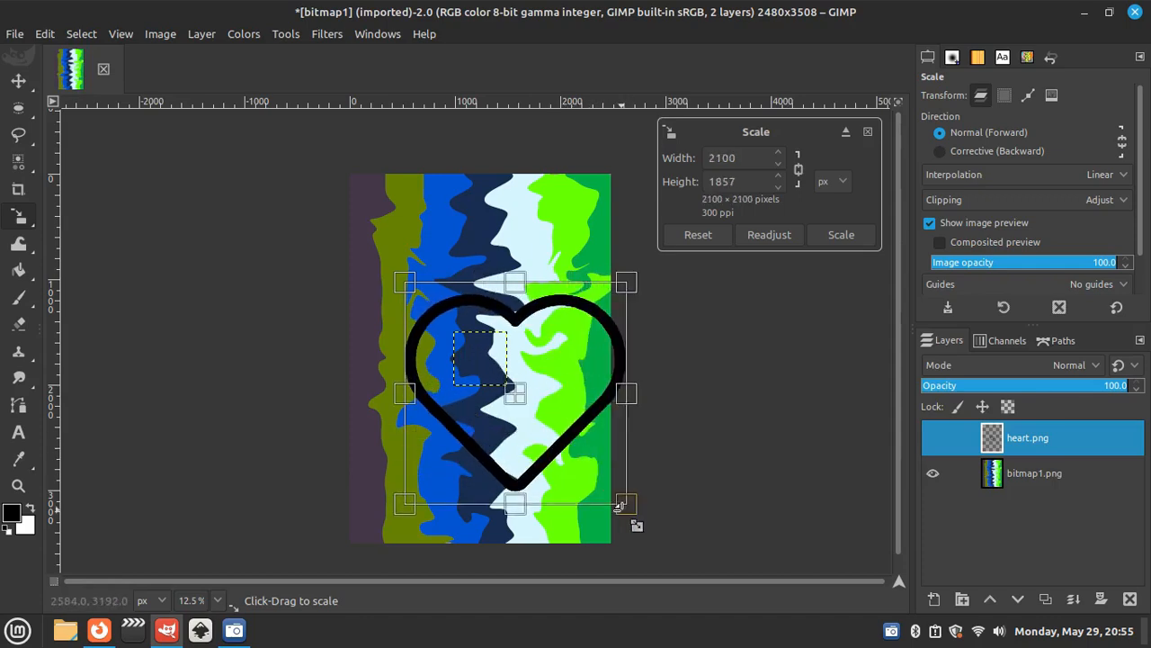
{"action": "left_click_drag", "start_coordinate": [529, 403], "coordinate": [502, 381]}
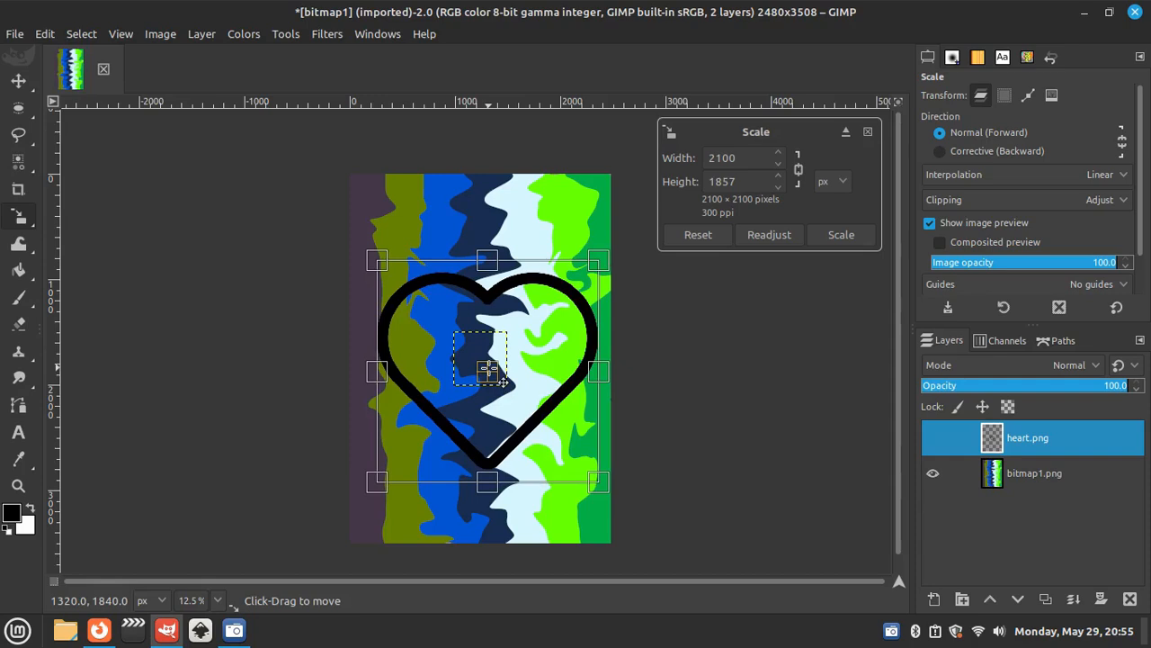
{"action": "left_click_drag", "start_coordinate": [502, 381], "coordinate": [502, 377]}
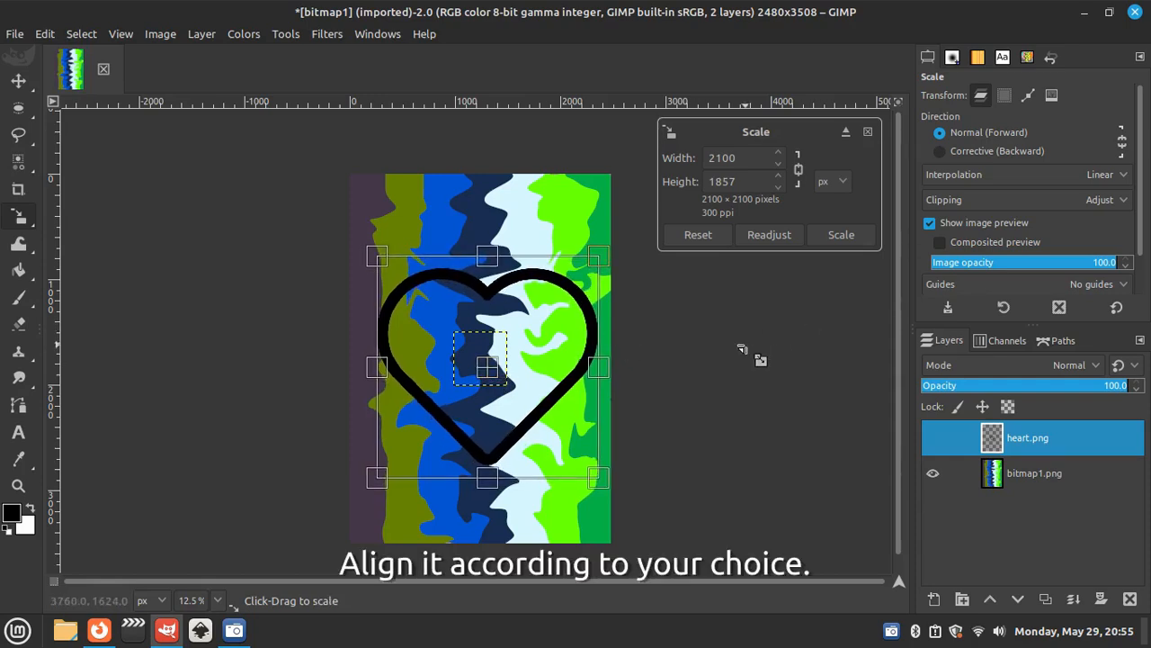
{"action": "left_click", "coordinate": [841, 234]}
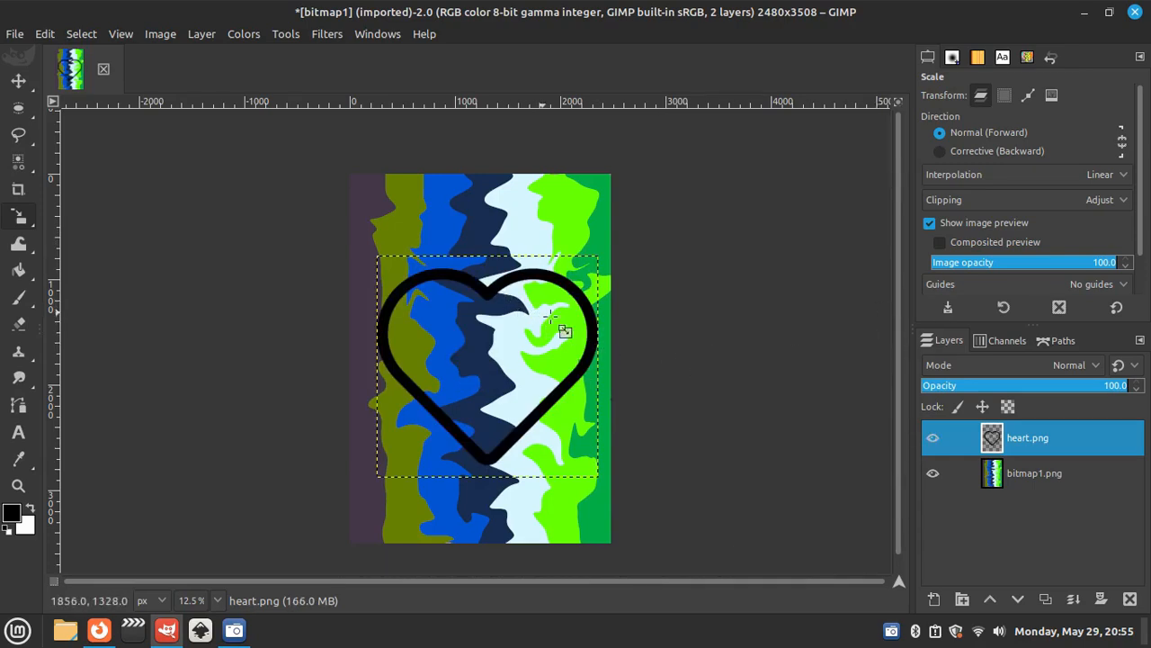
{"action": "key", "text": "ctrl+a"}
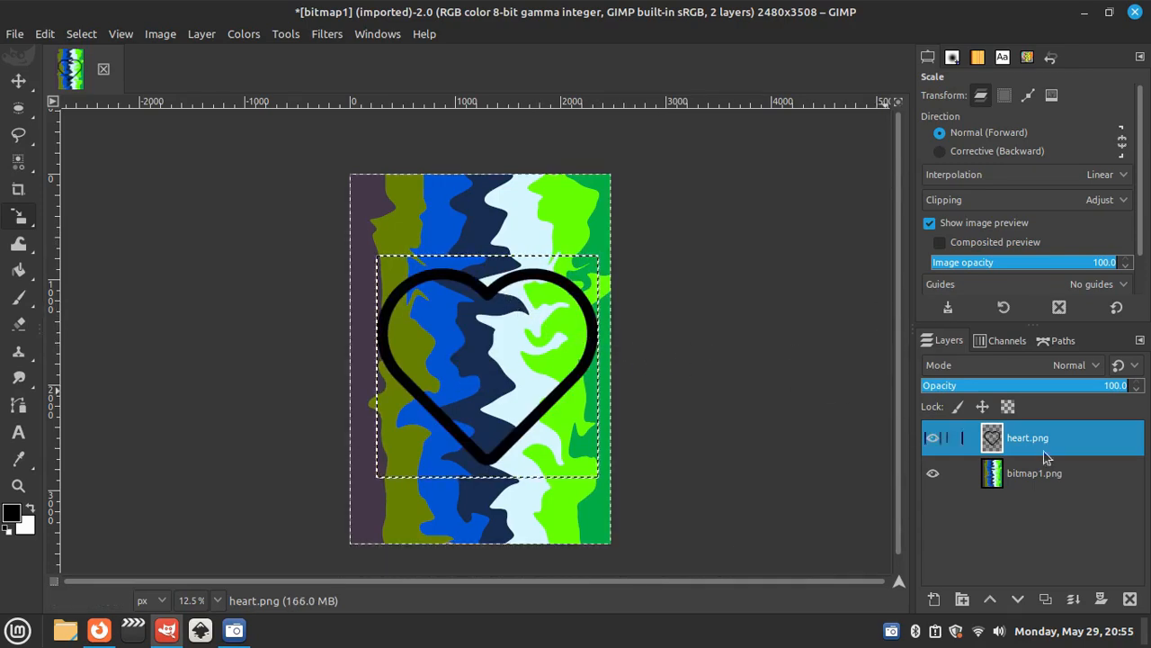
{"action": "key", "text": "ctrl+shift+a"}
{"action": "key", "text": "m"}
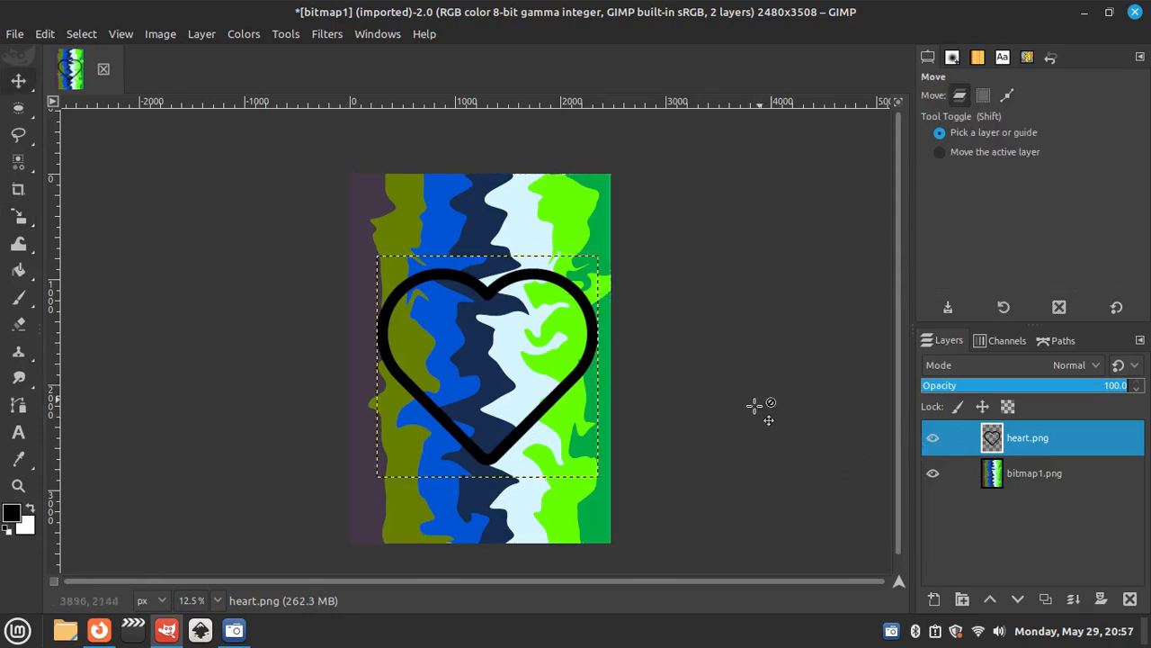
- Hide the bitmap1.png layer and bucket-fill the inside of the heart on heart.png with black, covering the thin leftover edge line
{"action": "left_click", "coordinate": [941, 484]}
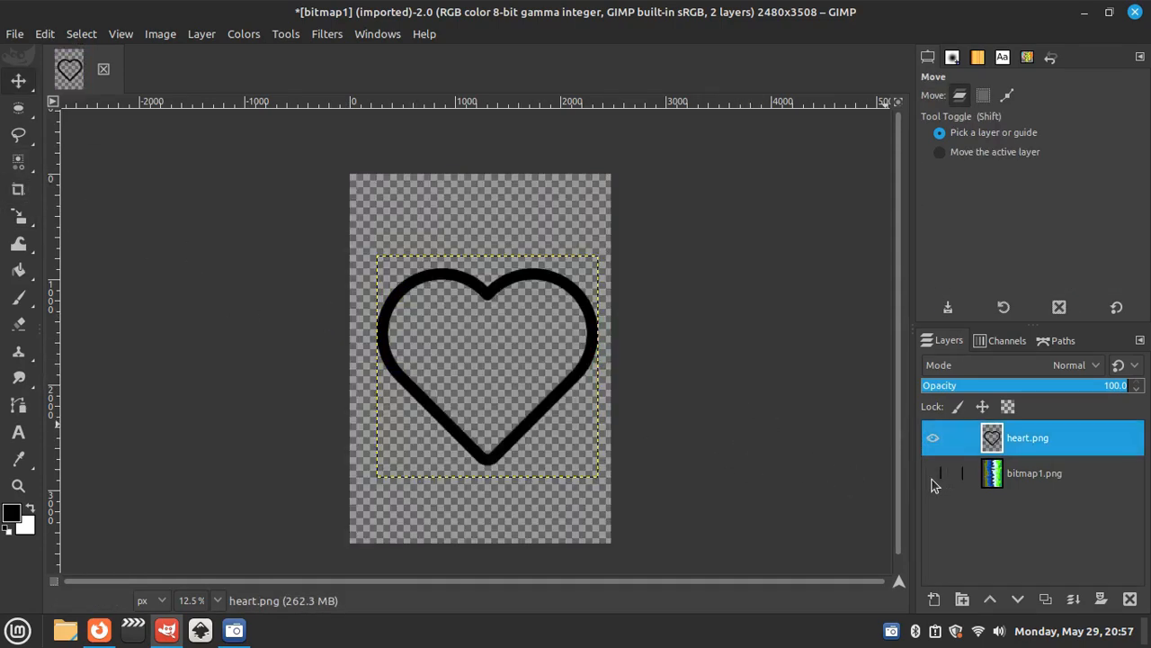
{"action": "mouse_move", "coordinate": [26, 250]}
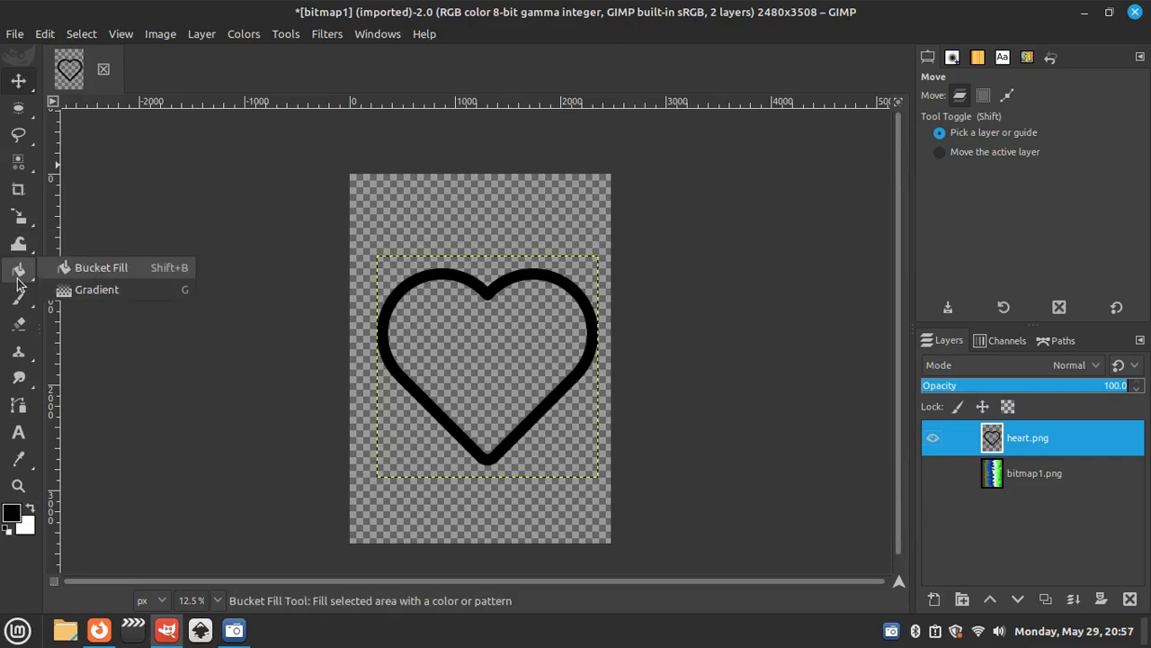
{"action": "left_click", "coordinate": [18, 270]}
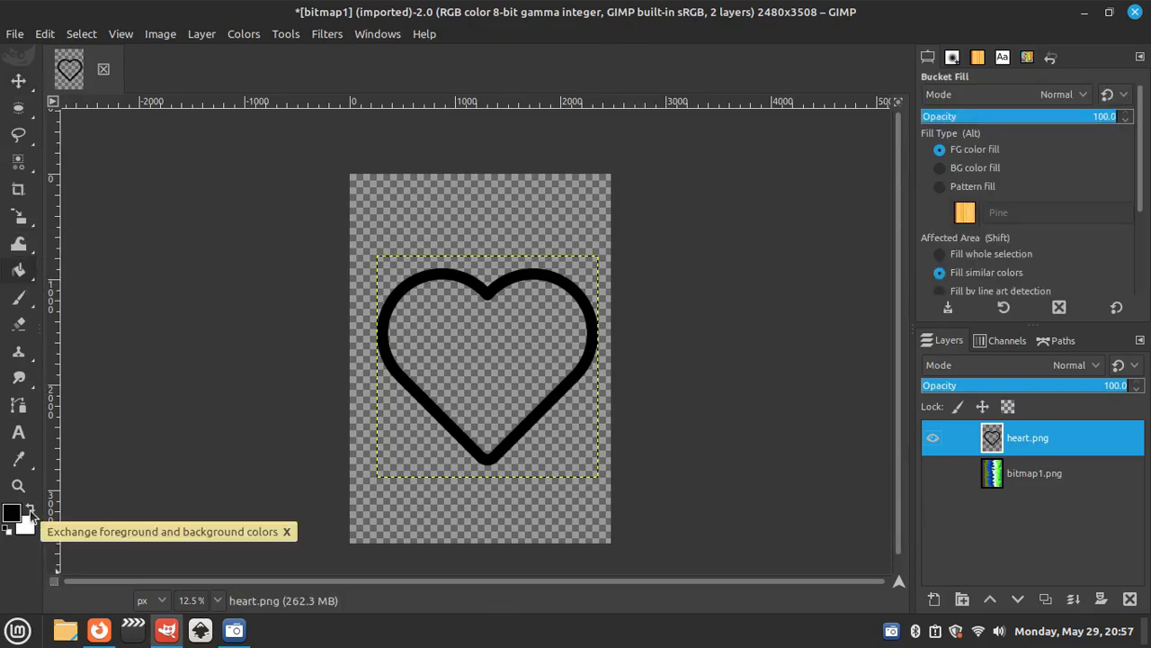
{"action": "left_click", "coordinate": [501, 396]}
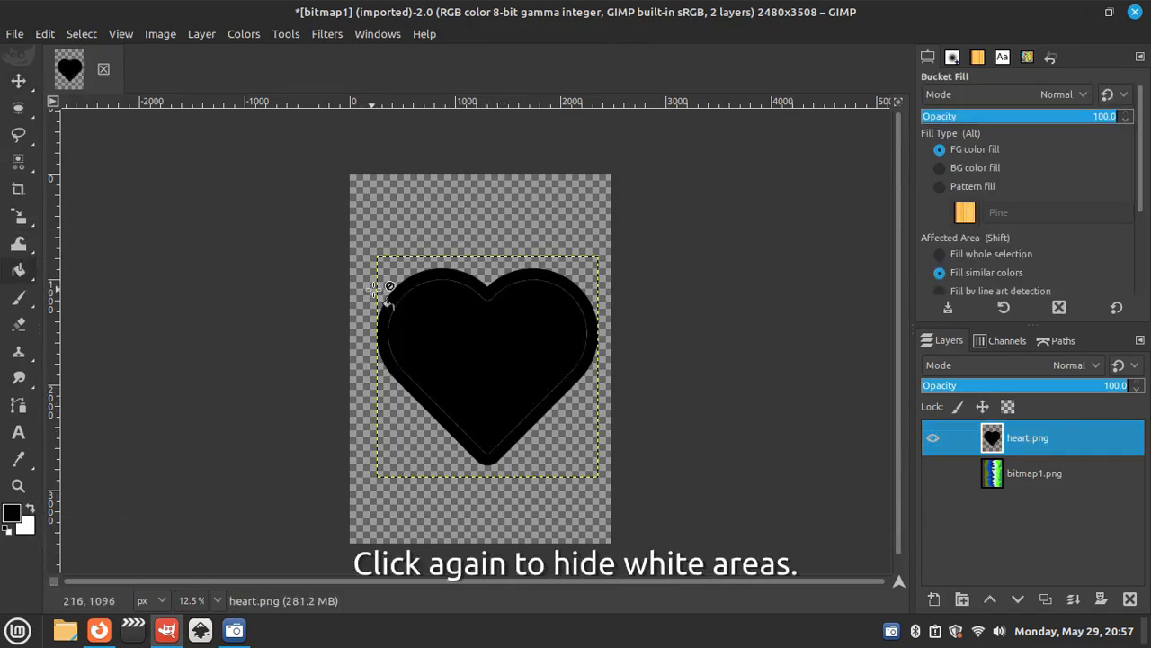
{"action": "left_click", "coordinate": [457, 322]}
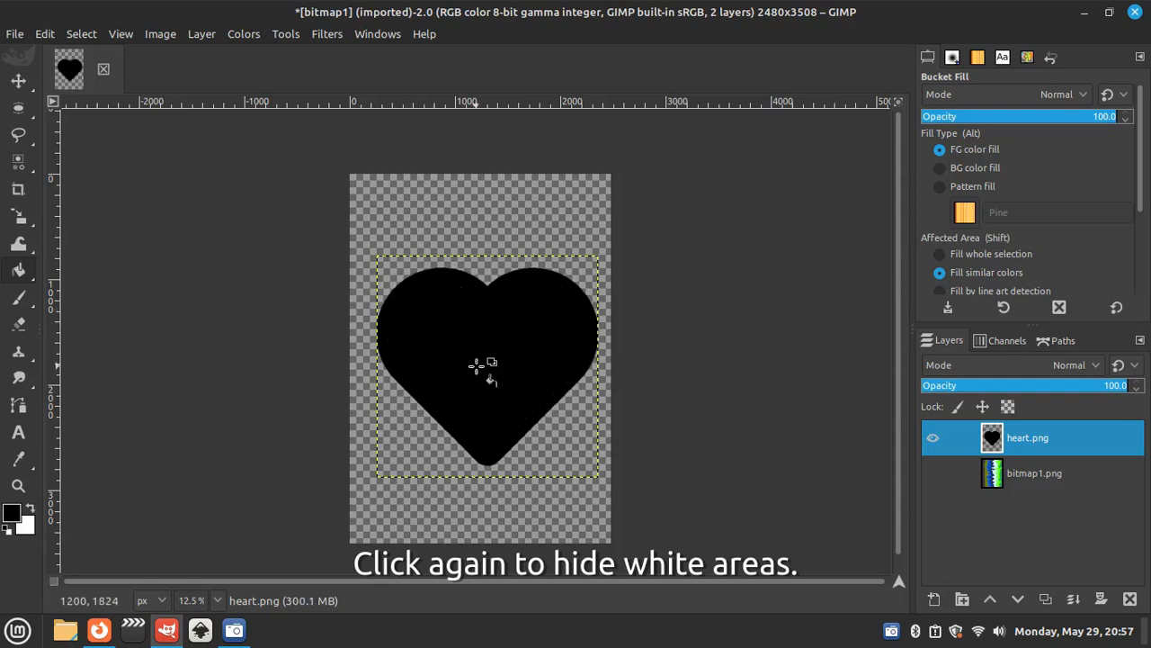
{"action": "left_click", "coordinate": [18, 81]}
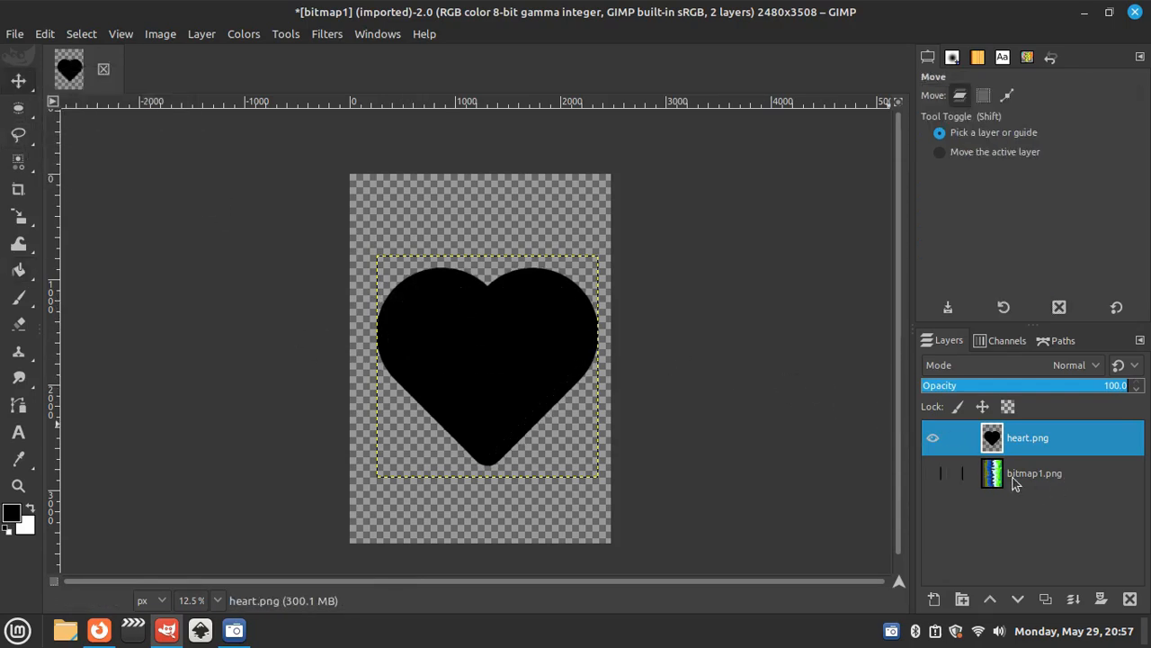
- Make the bitmap1.png layer visible again and set heart.png as the active layer
{"action": "left_click", "coordinate": [1052, 478]}
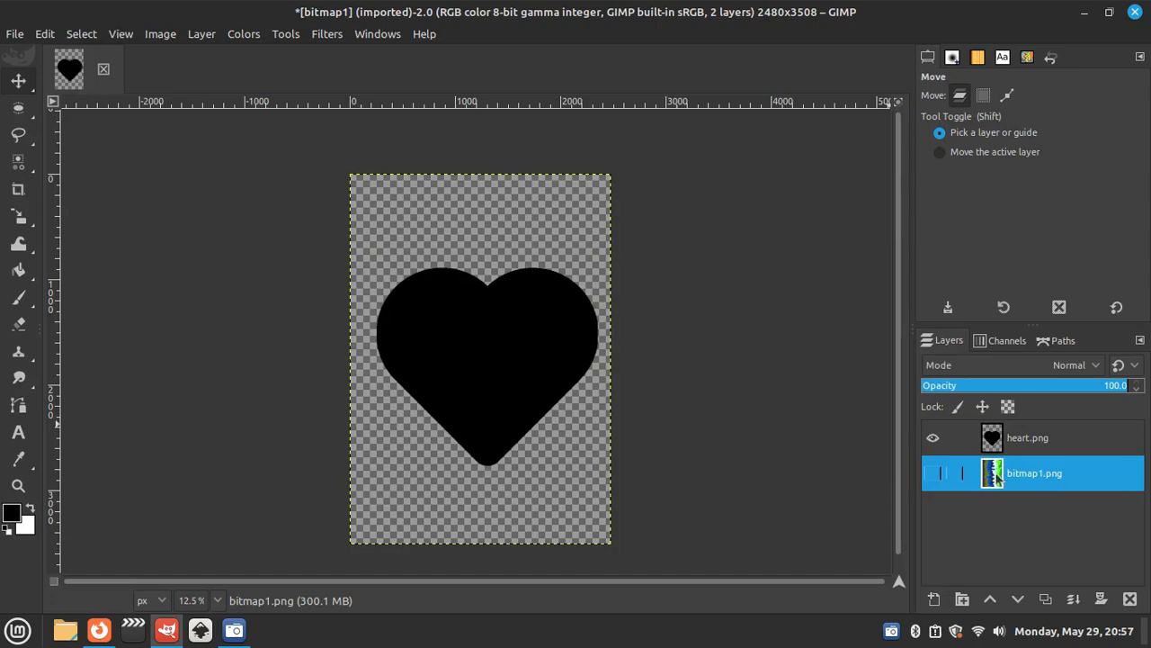
{"action": "left_click", "coordinate": [935, 477]}
{"action": "left_click", "coordinate": [1035, 442]}
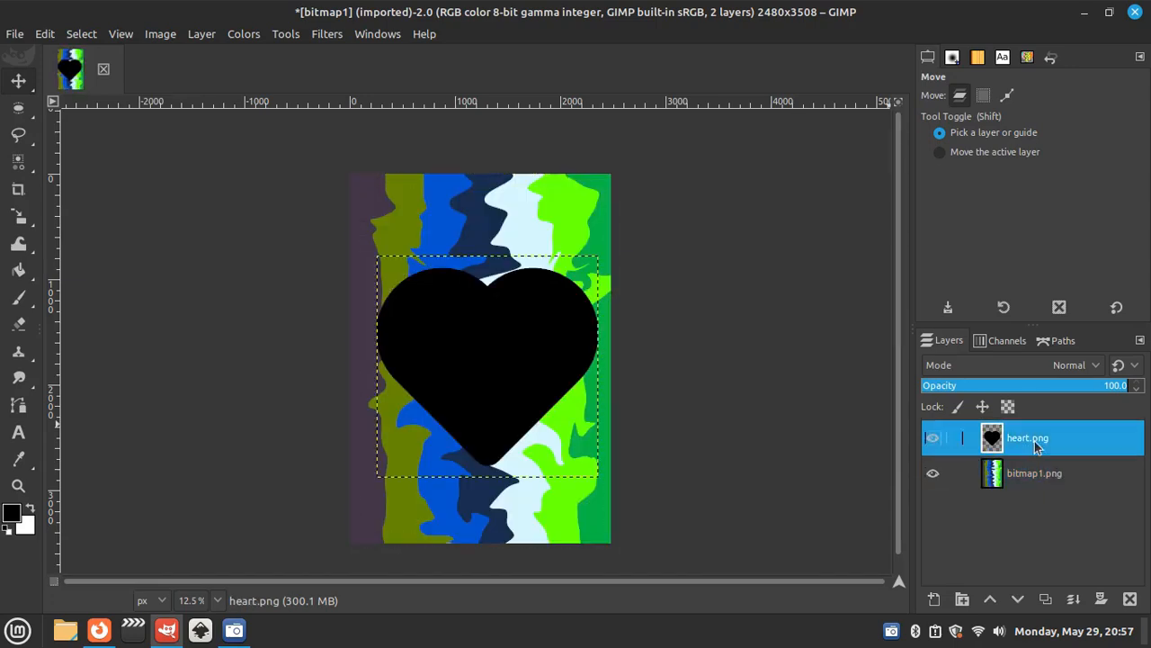
- Select the black heart by color on the heart.png layer and invert the selection
{"action": "left_click", "coordinate": [82, 36]}
{"action": "left_click", "coordinate": [112, 134]}
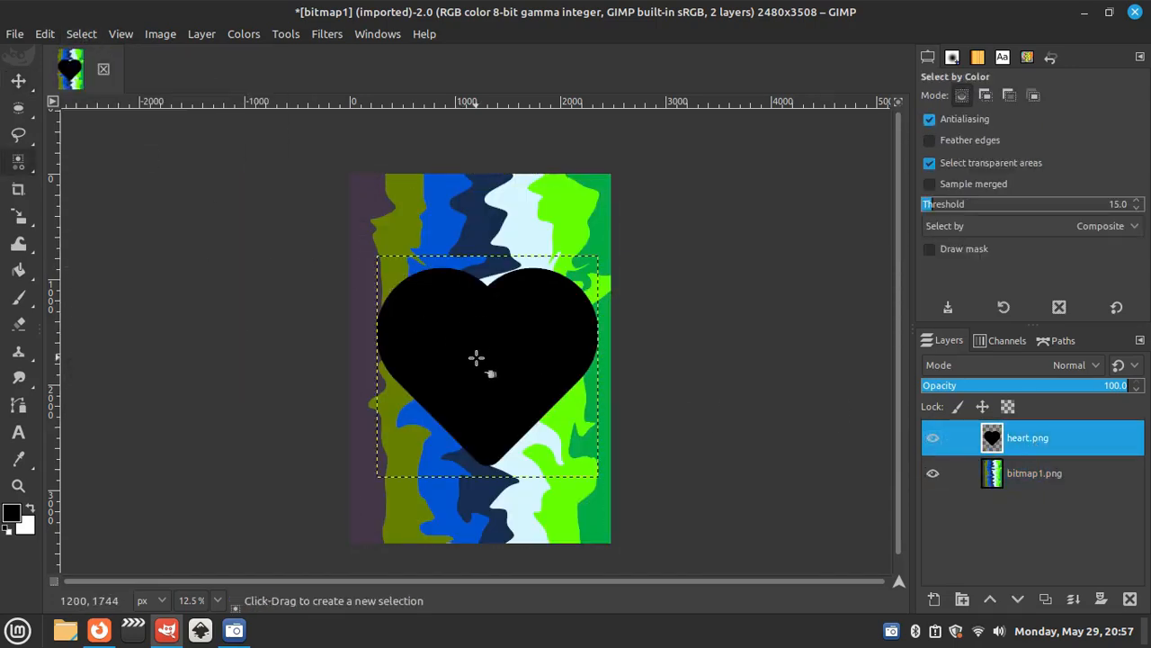
{"action": "left_click", "coordinate": [476, 359]}
{"action": "left_click", "coordinate": [79, 34]}
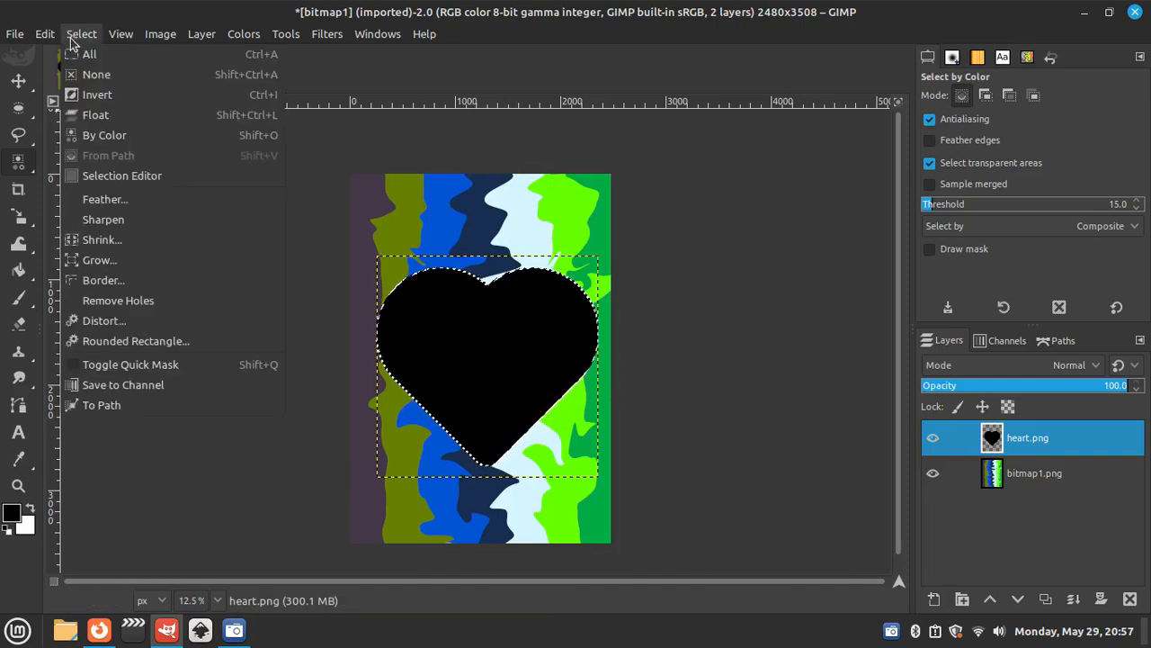
{"action": "left_click", "coordinate": [97, 95]}
- Clear the striped area outside the heart from the bitmap1.png layer
{"action": "left_click", "coordinate": [1052, 475]}
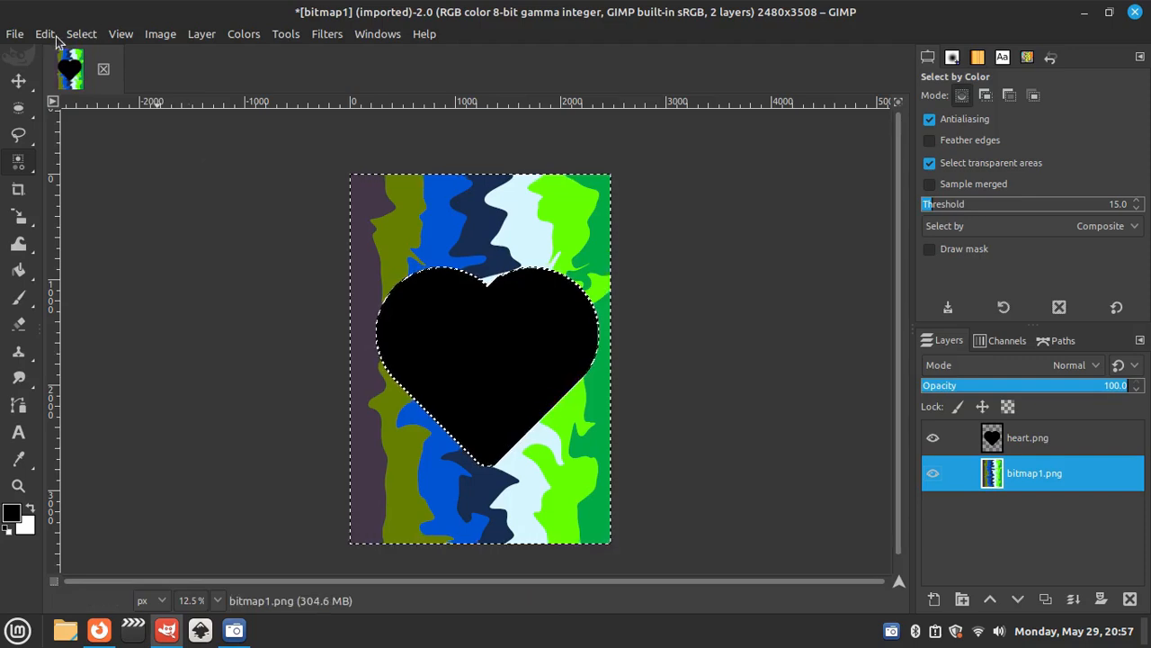
{"action": "left_click", "coordinate": [50, 34]}
{"action": "left_click", "coordinate": [86, 303]}
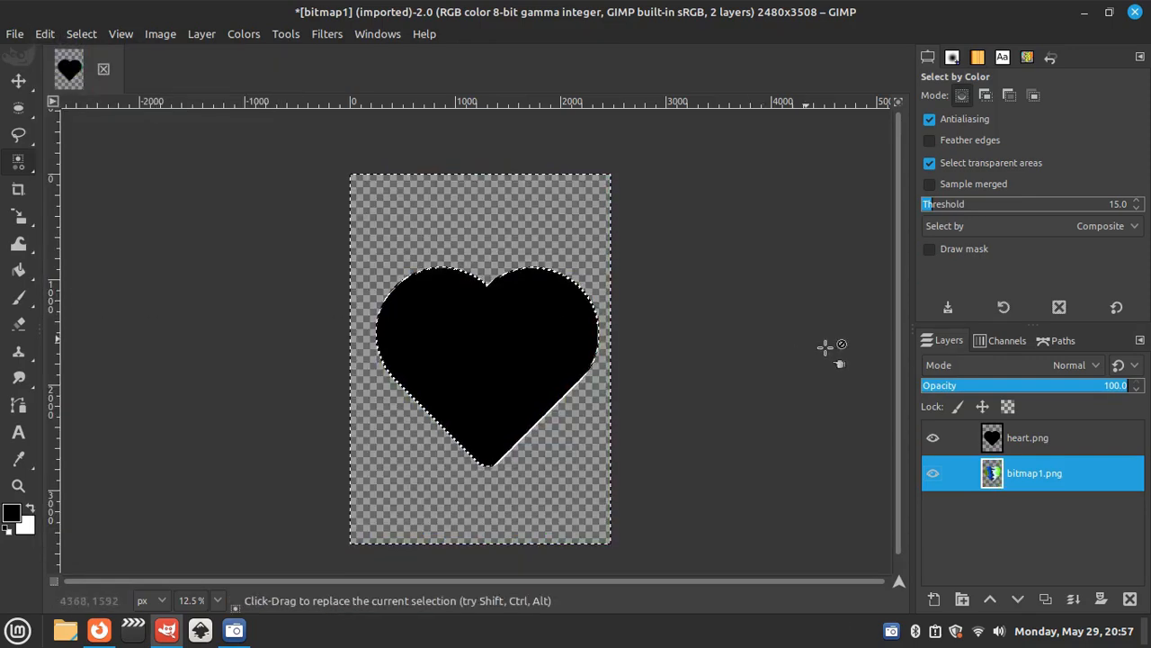
- Delete the black heart.png layer and dismiss the selection
{"action": "left_click", "coordinate": [1048, 444]}
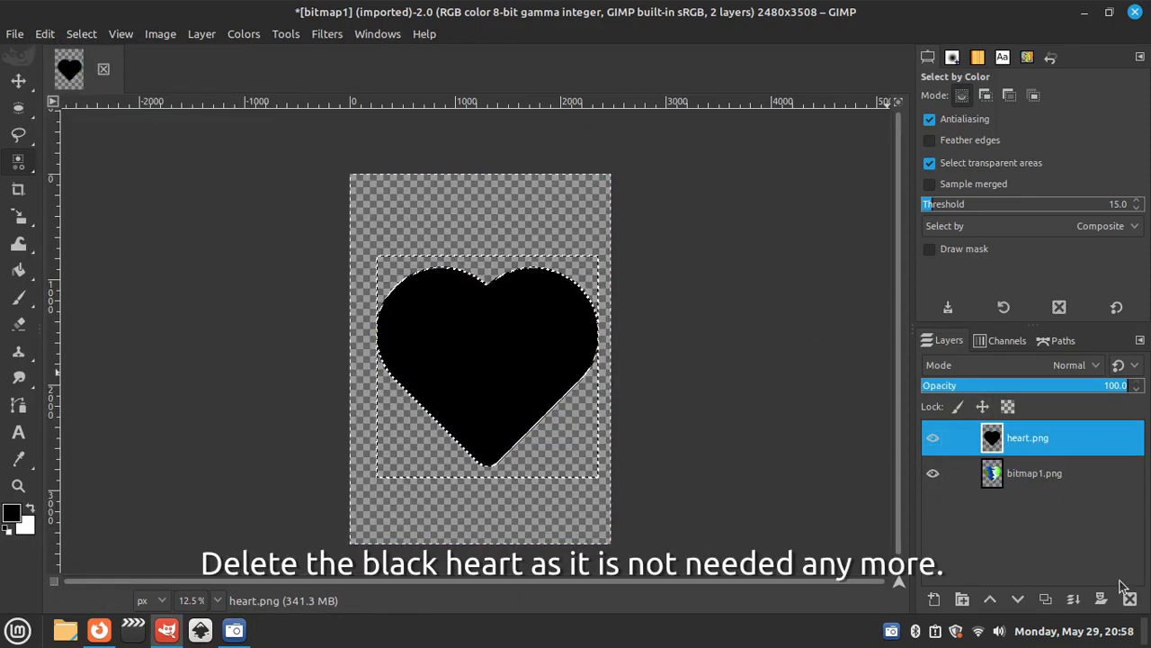
{"action": "left_click", "coordinate": [1131, 599]}
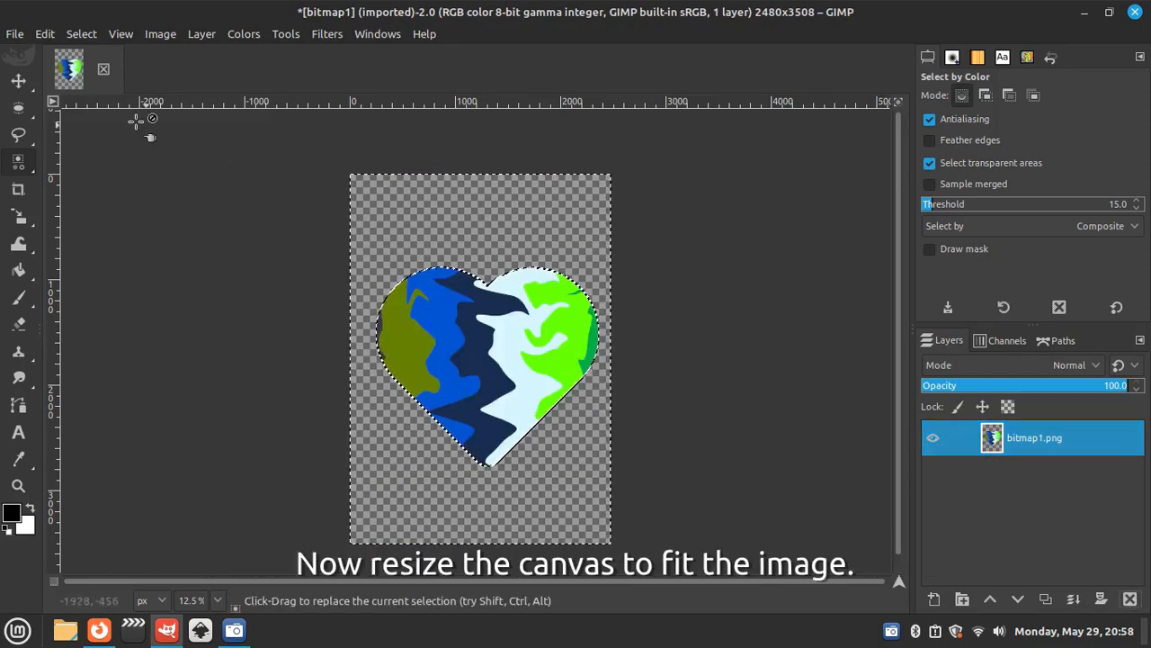
{"action": "left_click", "coordinate": [80, 34]}
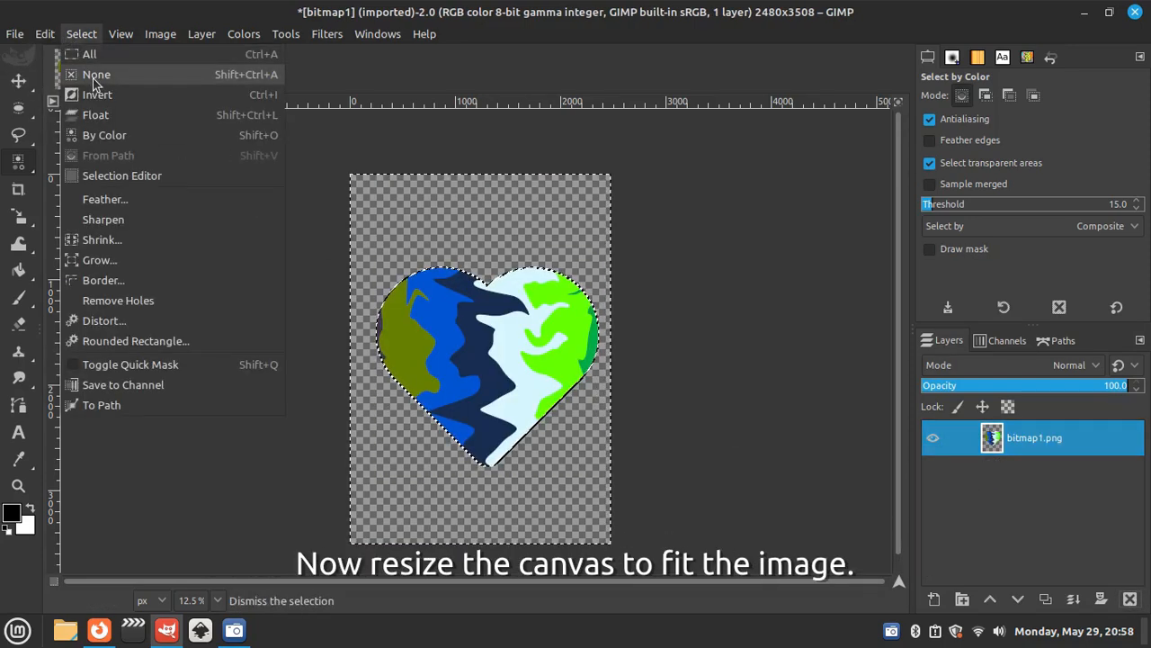
{"action": "left_click", "coordinate": [99, 74]}
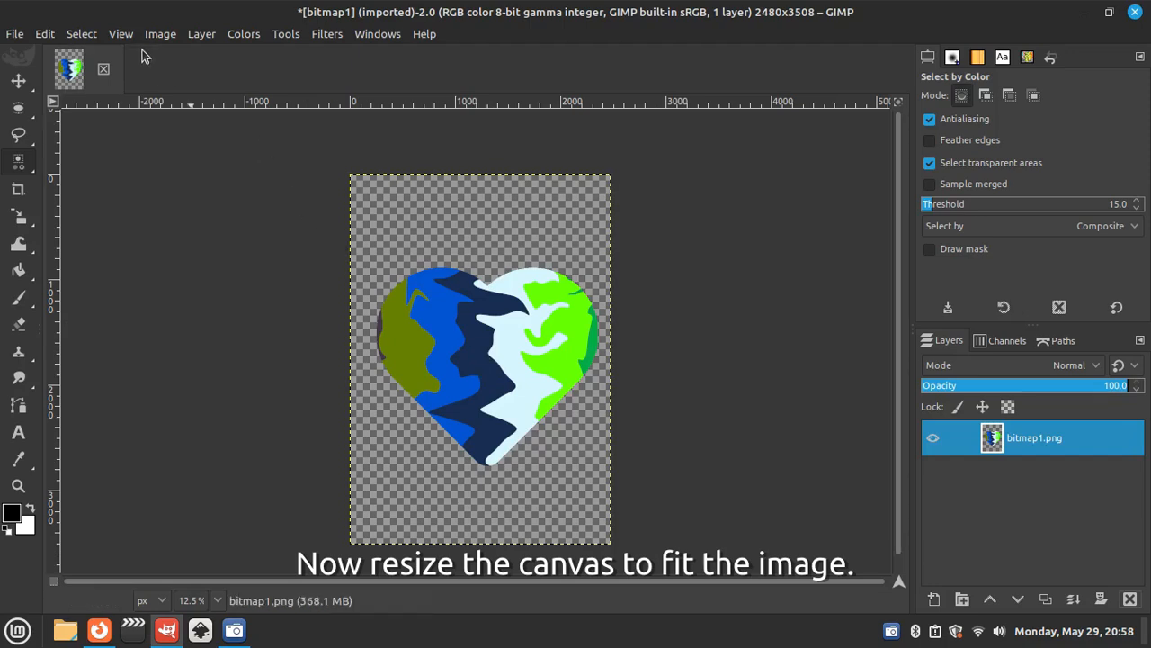
- Crop the image to its content to remove the empty borders around the striped heart
{"action": "left_click", "coordinate": [201, 34]}
{"action": "mouse_move", "coordinate": [164, 41]}
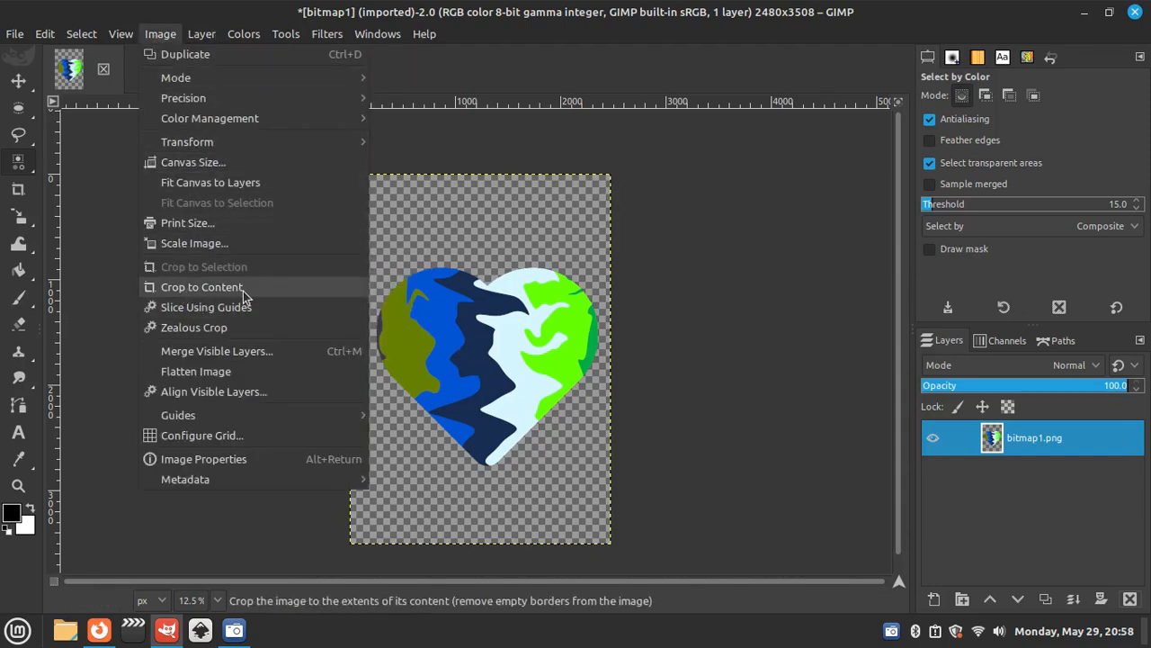
{"action": "left_click", "coordinate": [202, 287]}
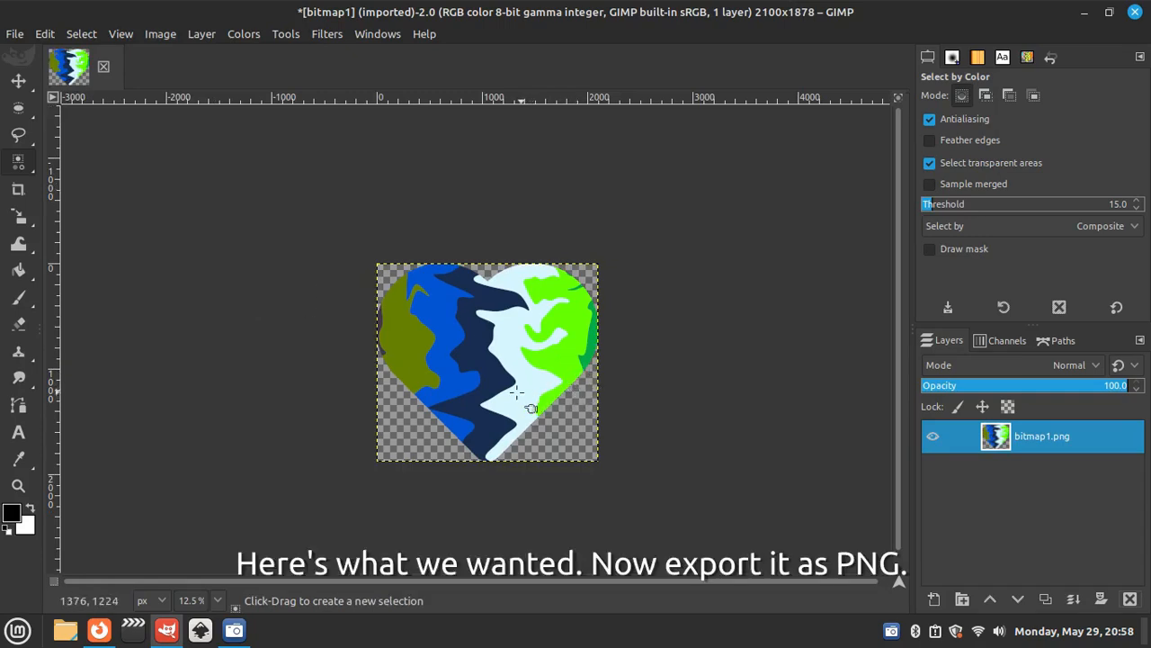
- Export the image as heart1.png to the Documents/GIMP folder with the preset PNG options, and start closing the program
{"action": "left_click", "coordinate": [15, 34]}
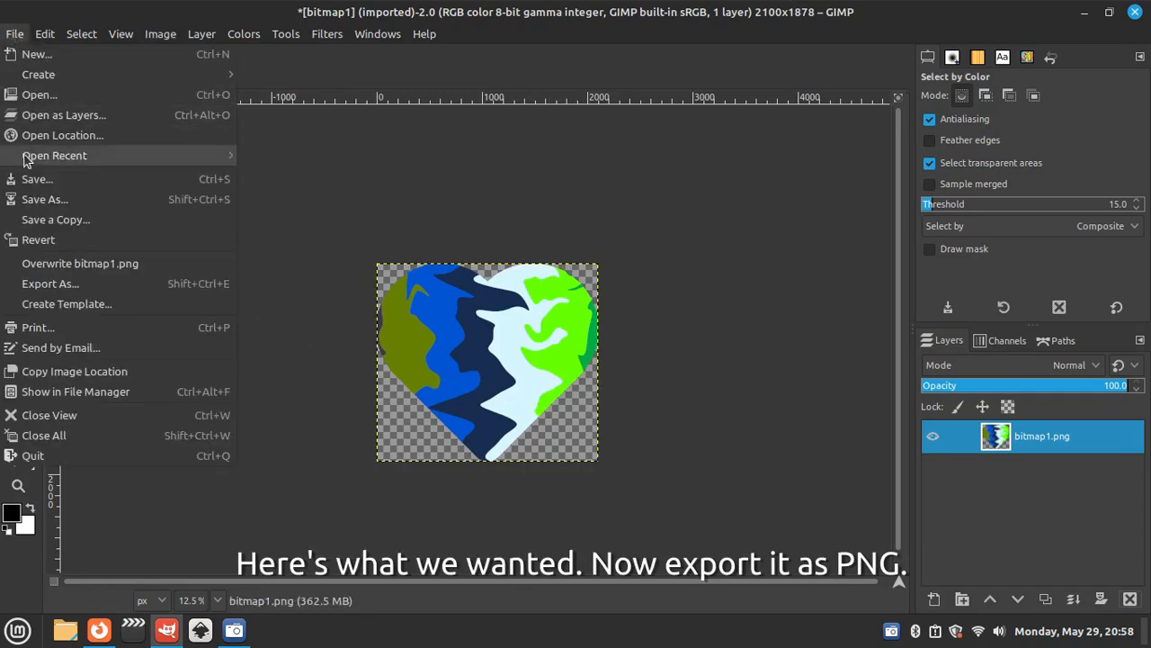
{"action": "left_click", "coordinate": [81, 286]}
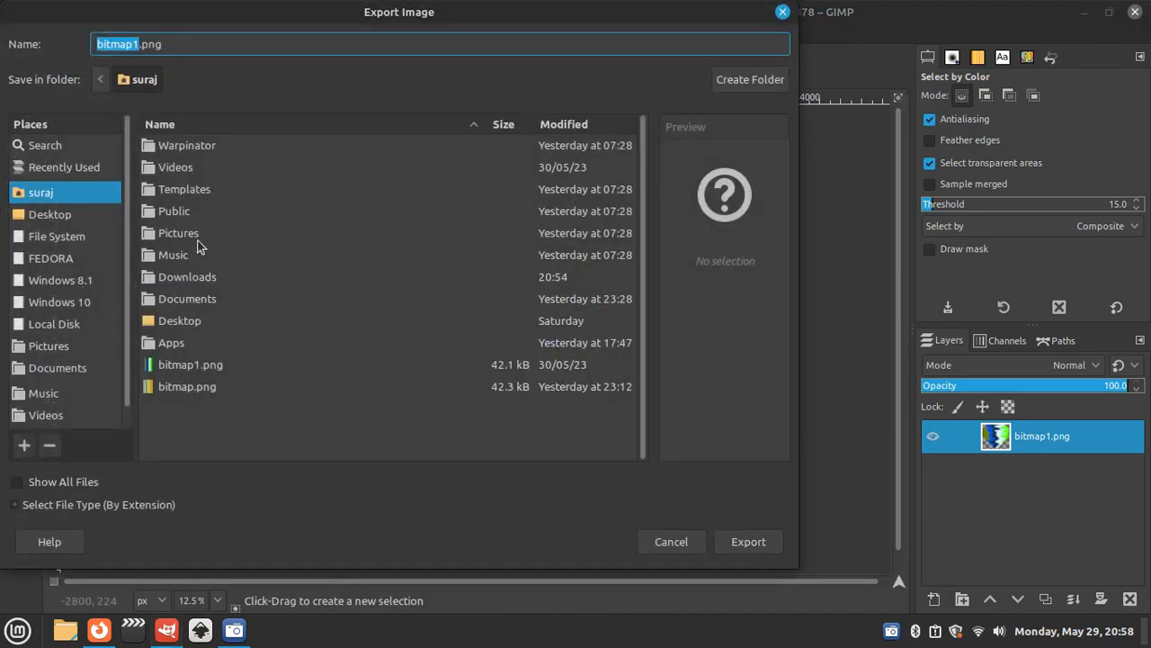
{"action": "double_click", "coordinate": [200, 298]}
{"action": "double_click", "coordinate": [177, 169]}
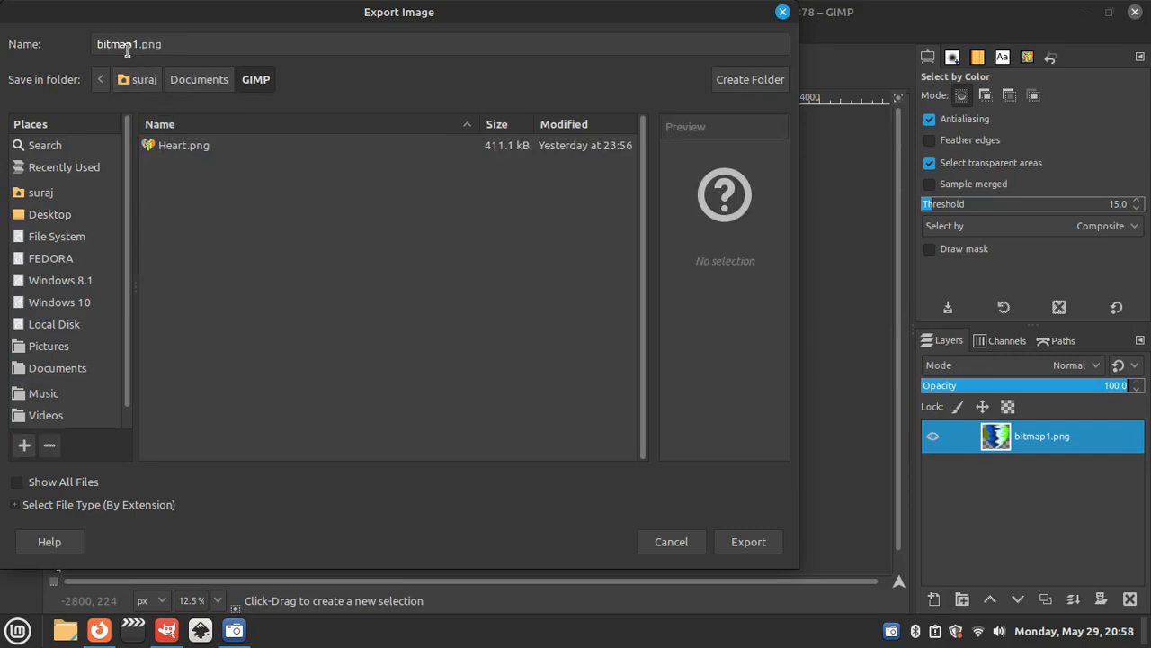
{"action": "left_click_drag", "start_coordinate": [137, 45], "coordinate": [93, 38]}
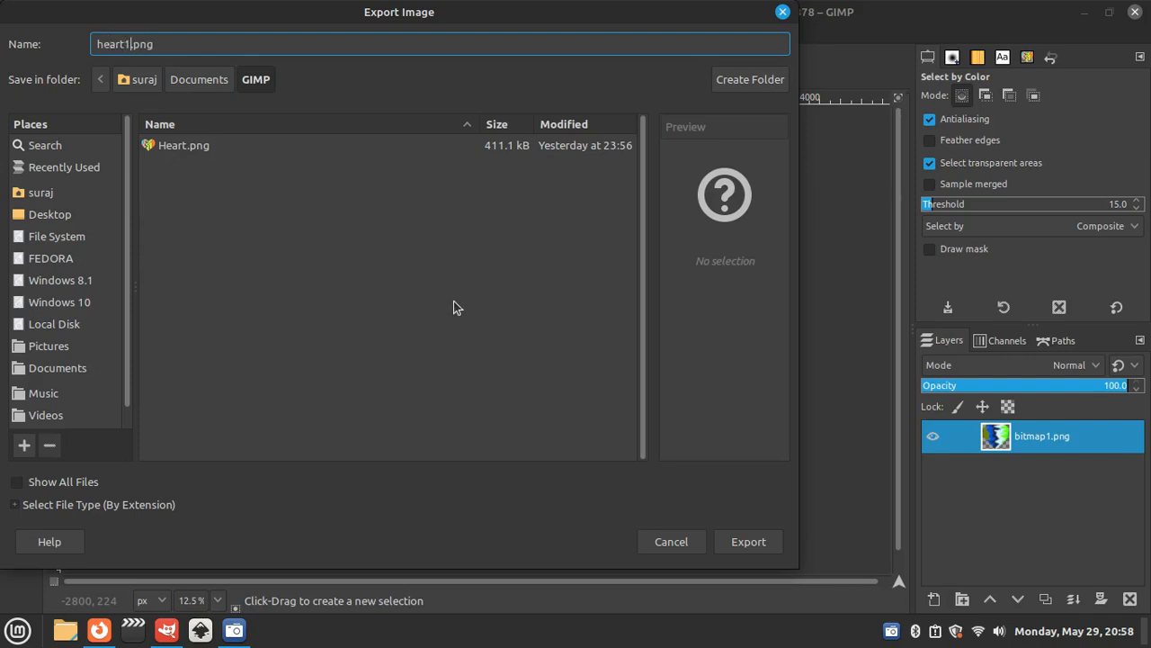
{"action": "left_click", "coordinate": [769, 546]}
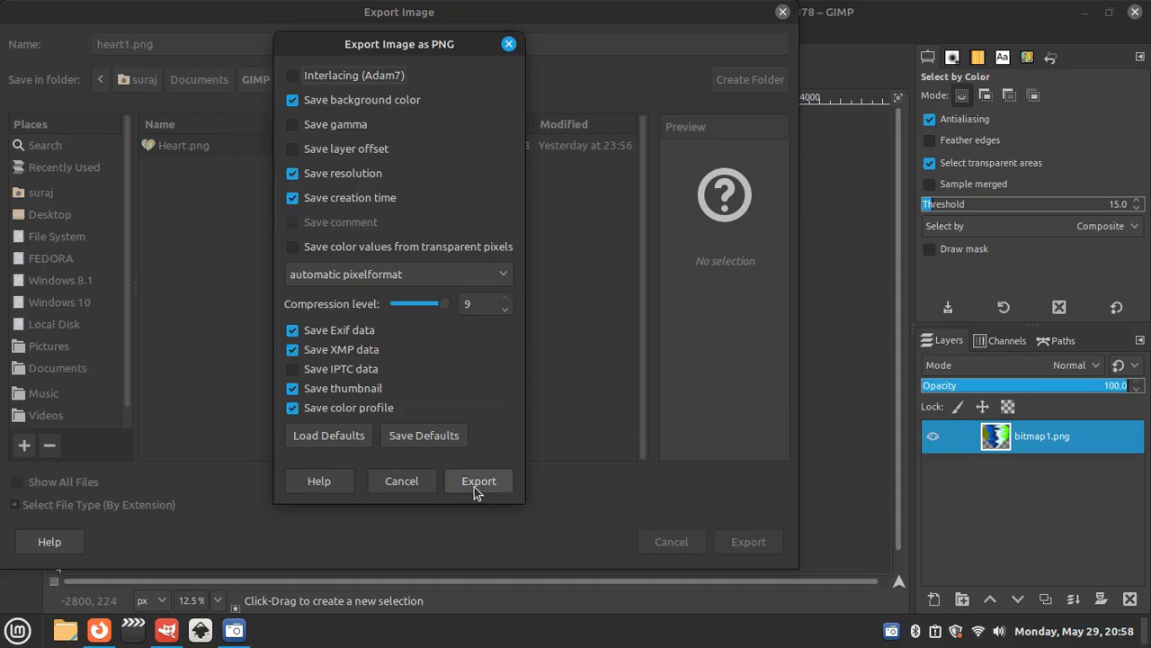
{"action": "left_click", "coordinate": [477, 482]}
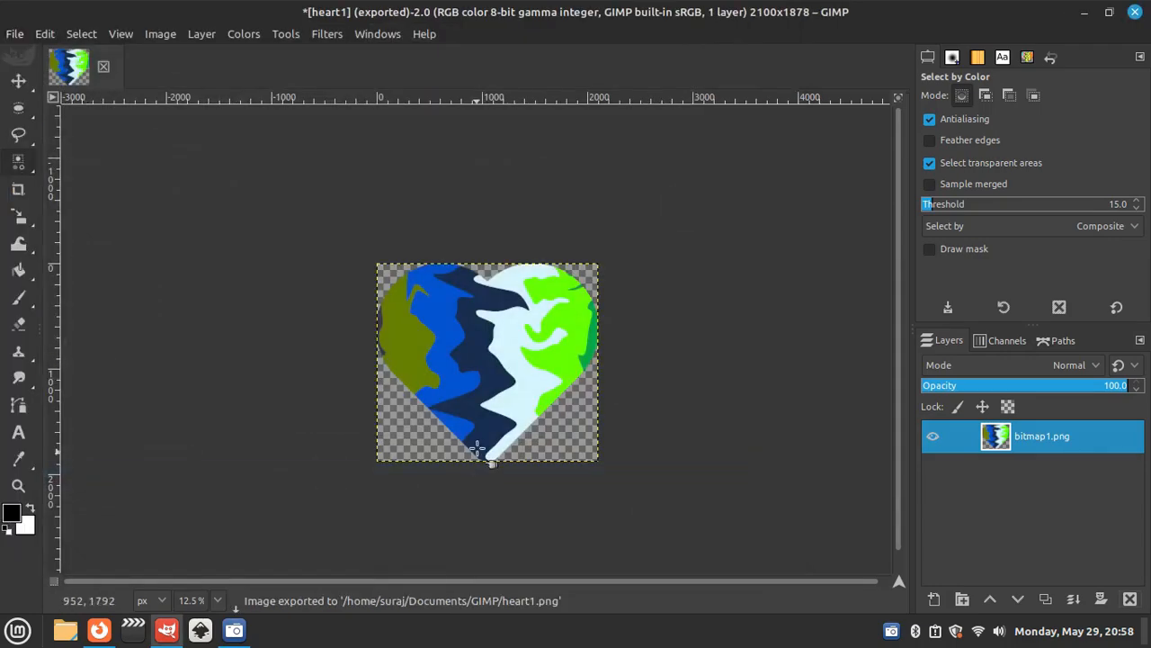
{"action": "left_click", "coordinate": [1135, 13]}
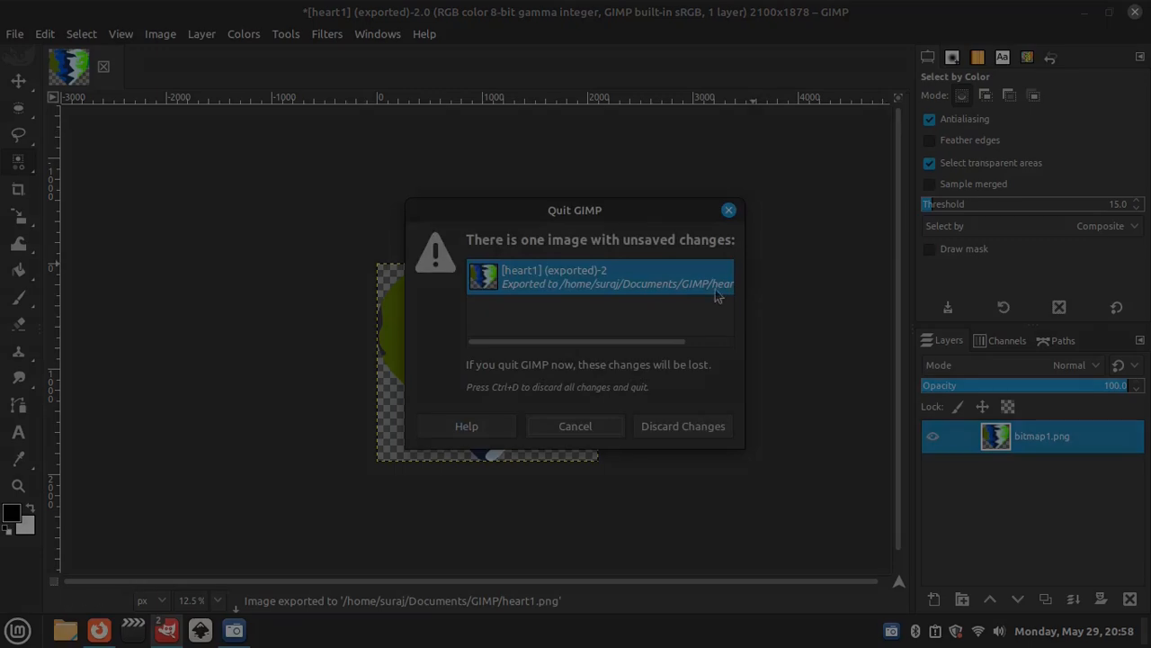